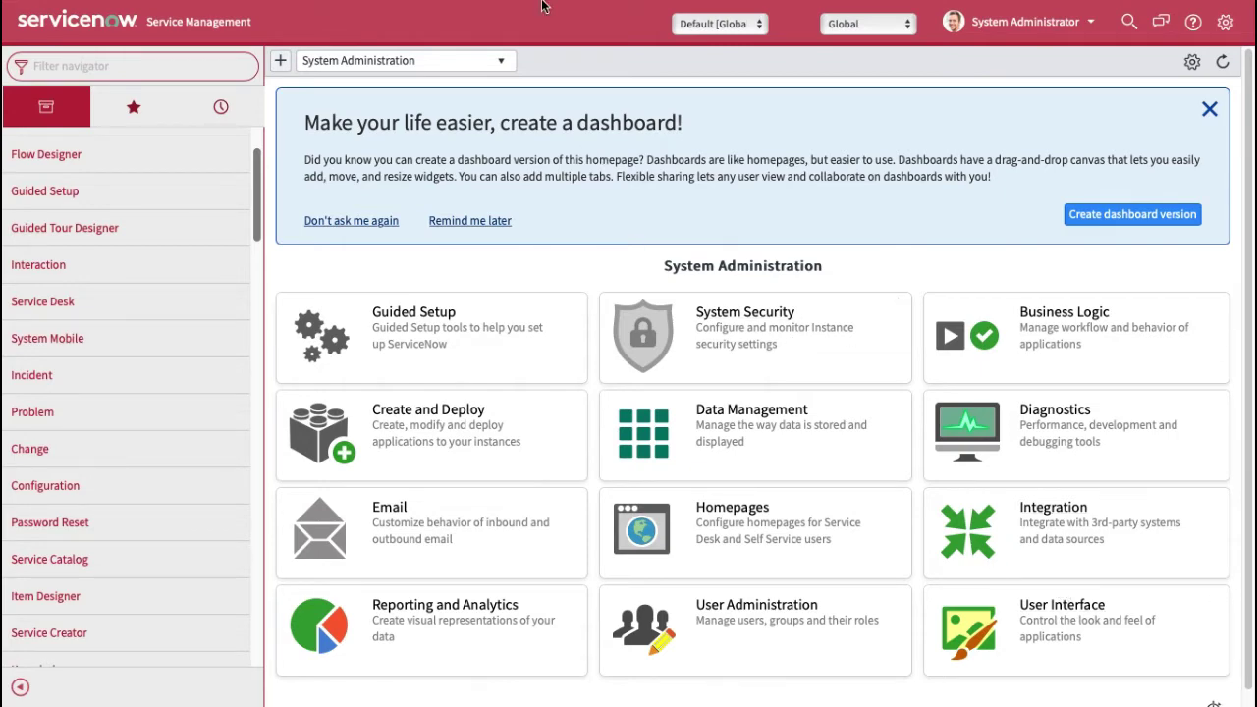
pyautogui.moveTo(542, 6)
pyautogui.click(637, 38)
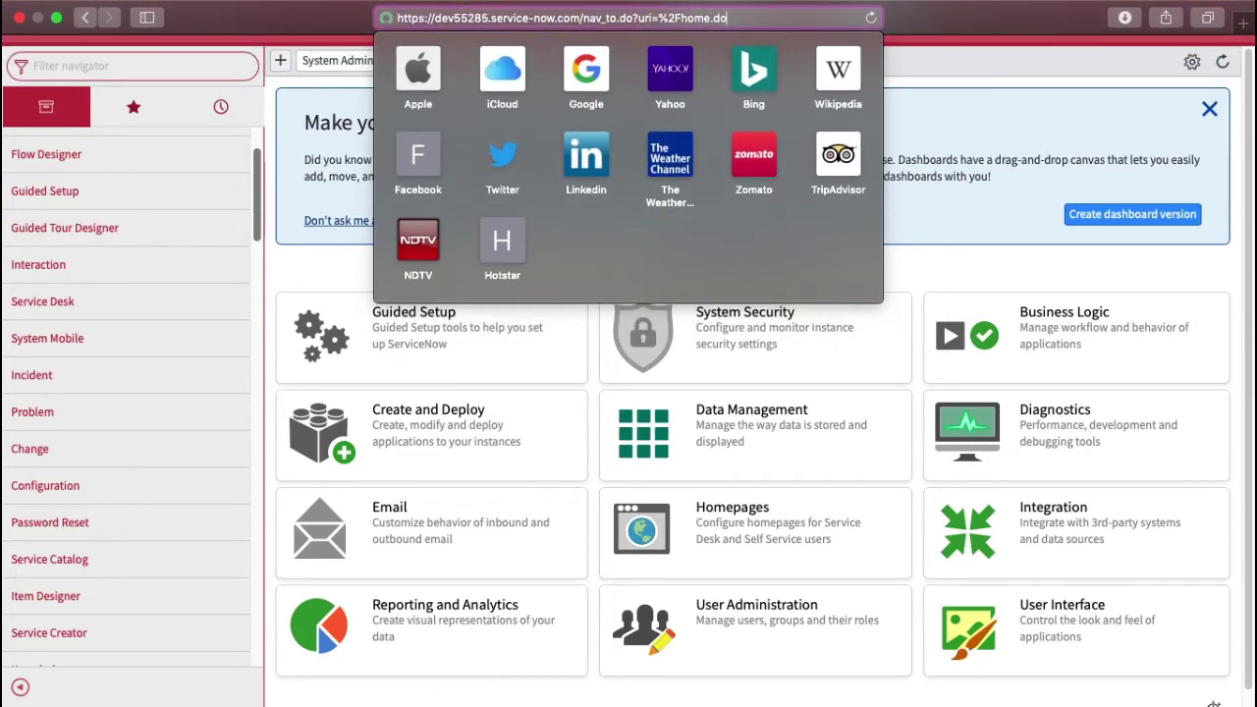
pyautogui.press('BackSpace')
pyautogui.press('BackSpace')
pyautogui.press('BackSpace')
pyautogui.press('BackSpace')
pyautogui.press('BackSpace')
pyautogui.press('BackSpace')
pyautogui.press('BackSpace')
pyautogui.press('BackSpace')
pyautogui.press('BackSpace')
pyautogui.press('BackSpace')
pyautogui.press('BackSpace')
pyautogui.press('BackSpace')
pyautogui.press('BackSpace')
pyautogui.press('BackSpace')
pyautogui.press('BackSpace')
pyautogui.press('BackSpace')
pyautogui.press('BackSpace')
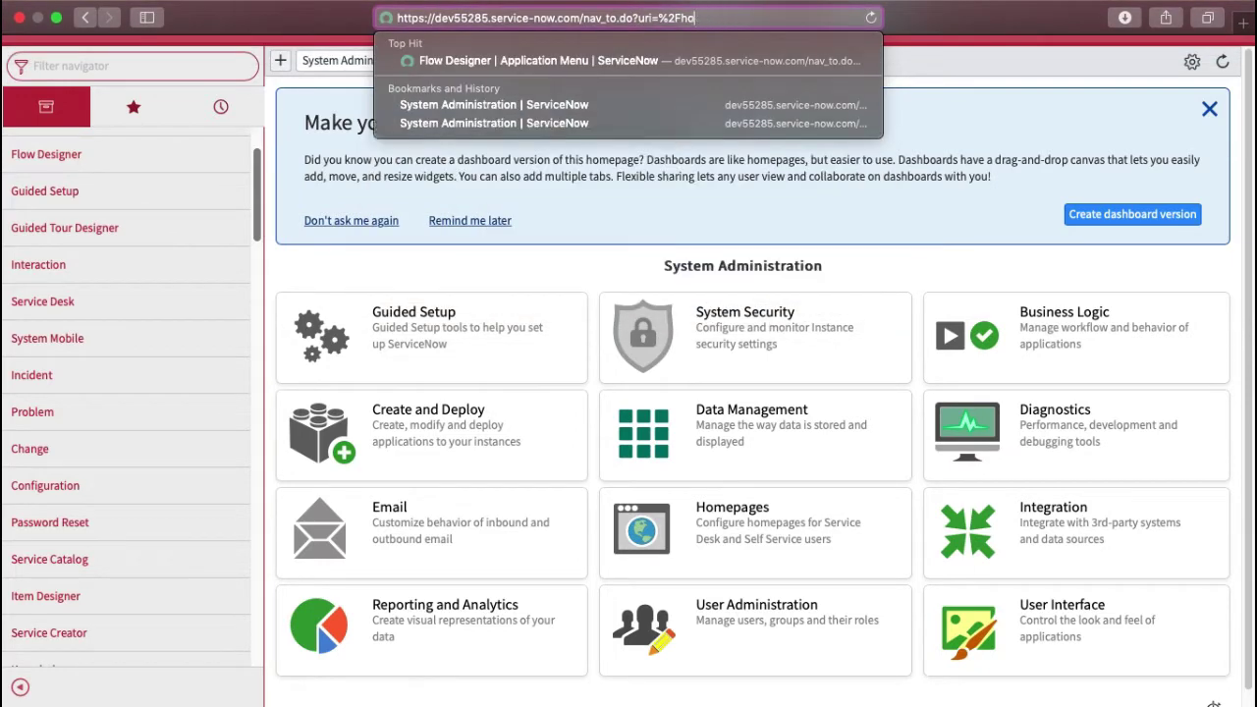
pyautogui.press('BackSpace')
pyautogui.press('BackSpace')
pyautogui.press('BackSpace')
pyautogui.press('BackSpace')
pyautogui.press('BackSpace')
pyautogui.press('BackSpace')
pyautogui.press('BackSpace')
pyautogui.press('BackSpace')
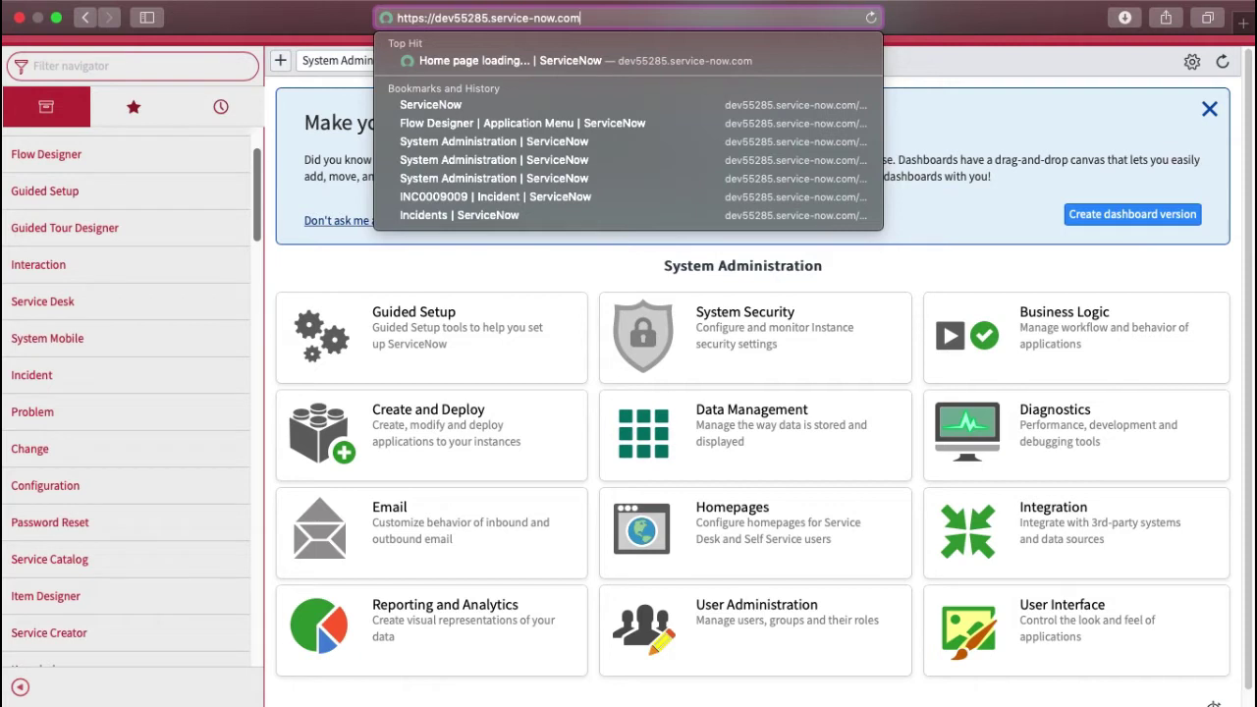
pyautogui.press('Return')
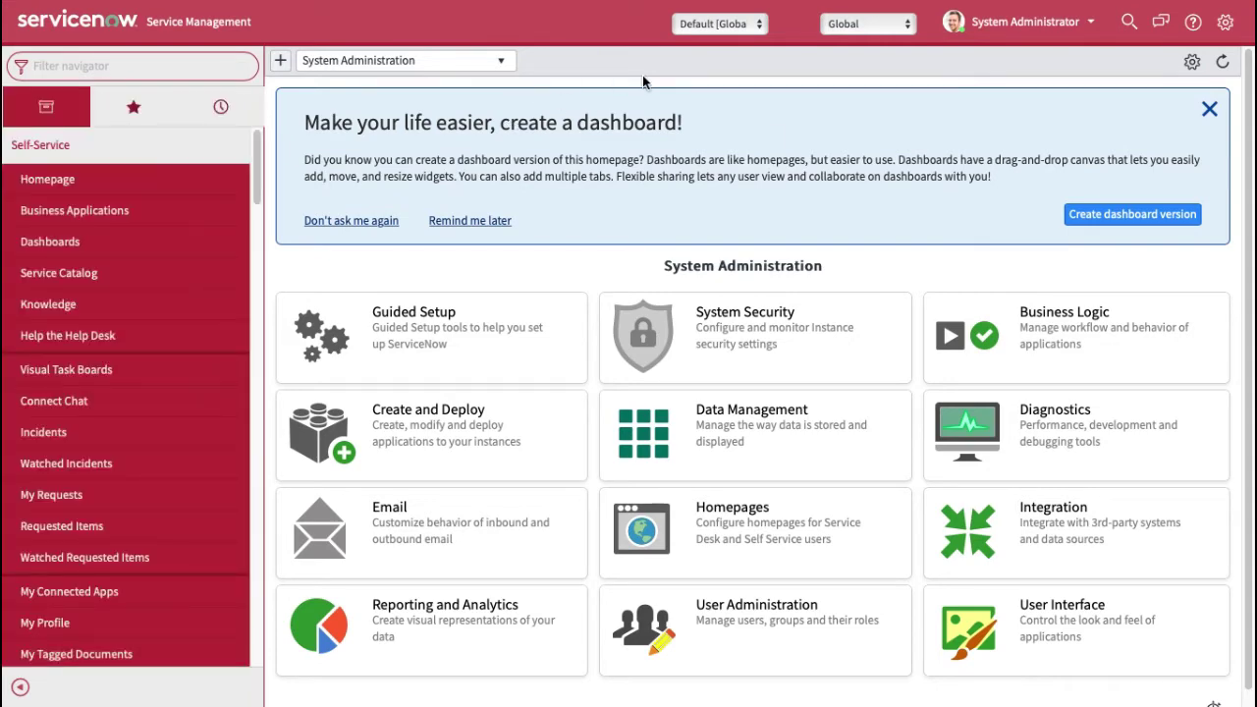
# Edit the page address to end in nav_to.do?uri=incident.do and load the new incident form
pyautogui.moveTo(610, 4)
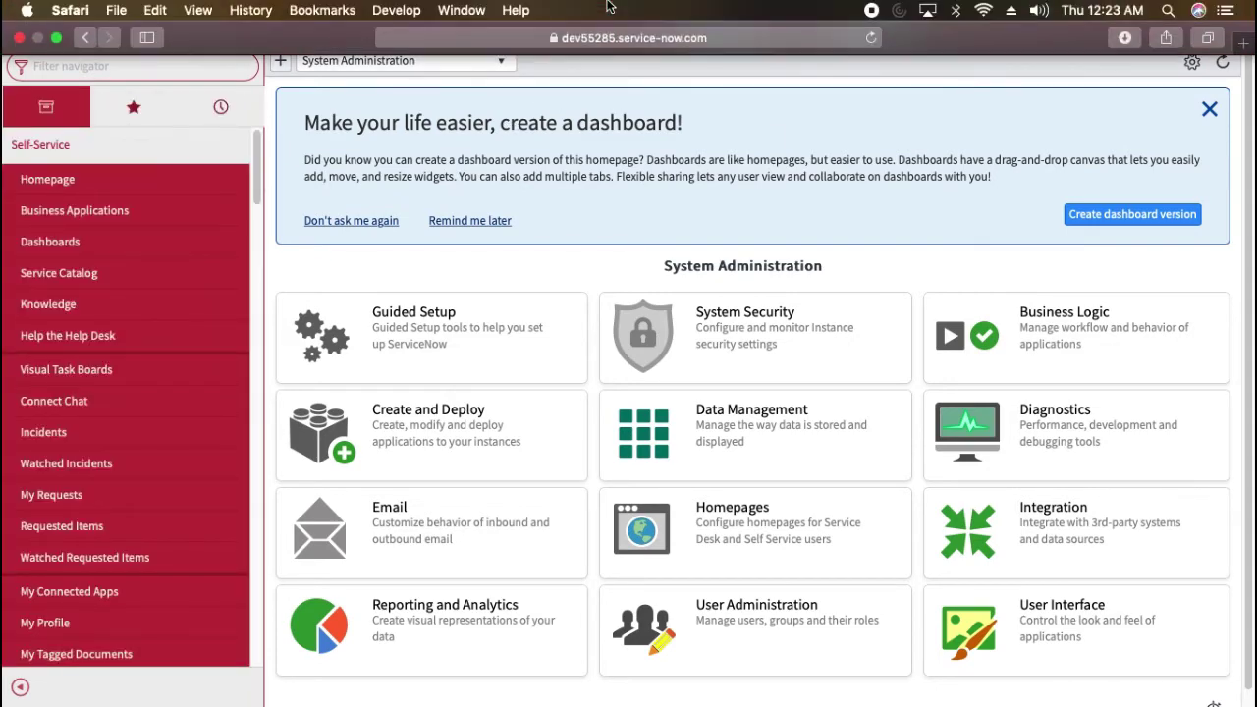
pyautogui.click(661, 36)
pyautogui.press('Right')
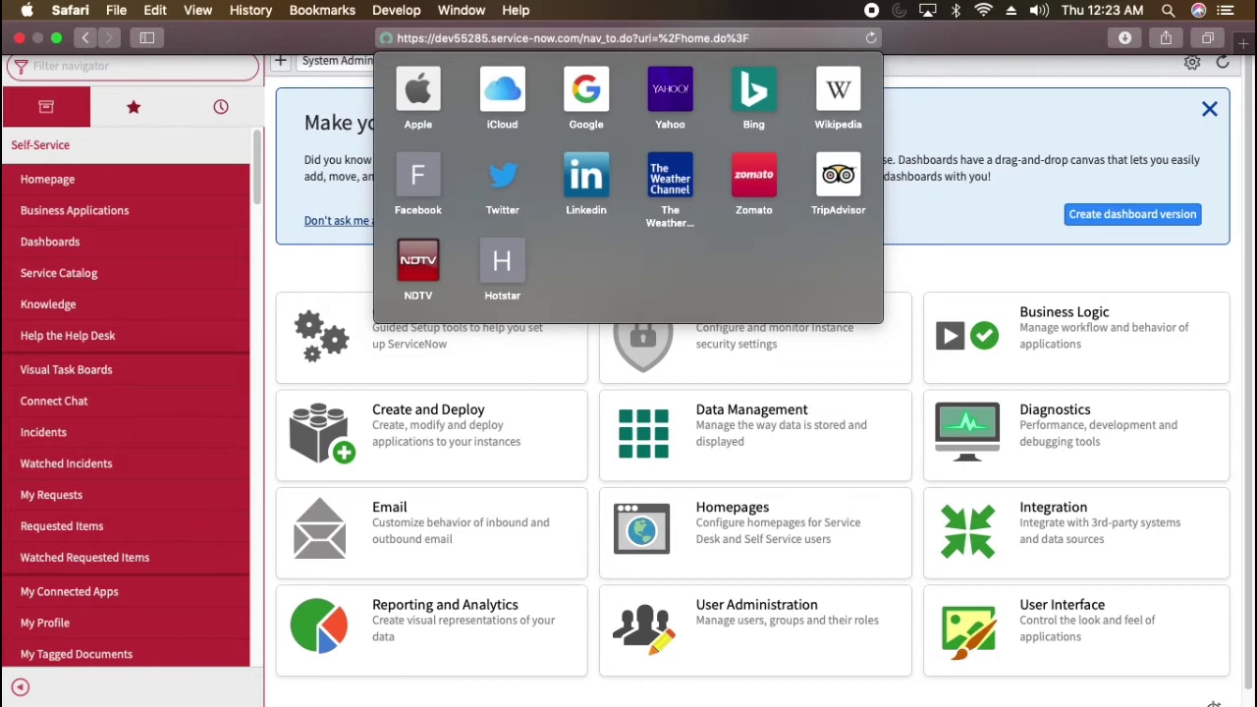
pyautogui.press('BackSpace')
pyautogui.press('BackSpace')
pyautogui.press('BackSpace')
pyautogui.press('BackSpace')
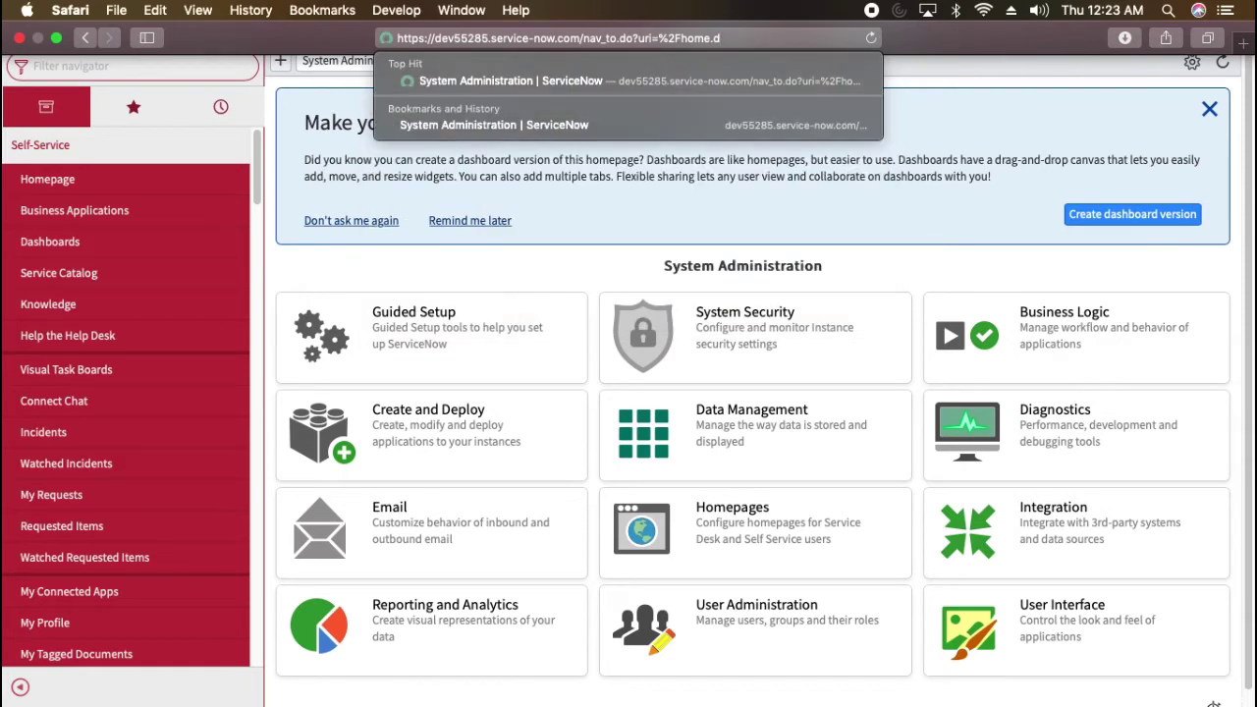
pyautogui.write('o')
pyautogui.click(680, 38)
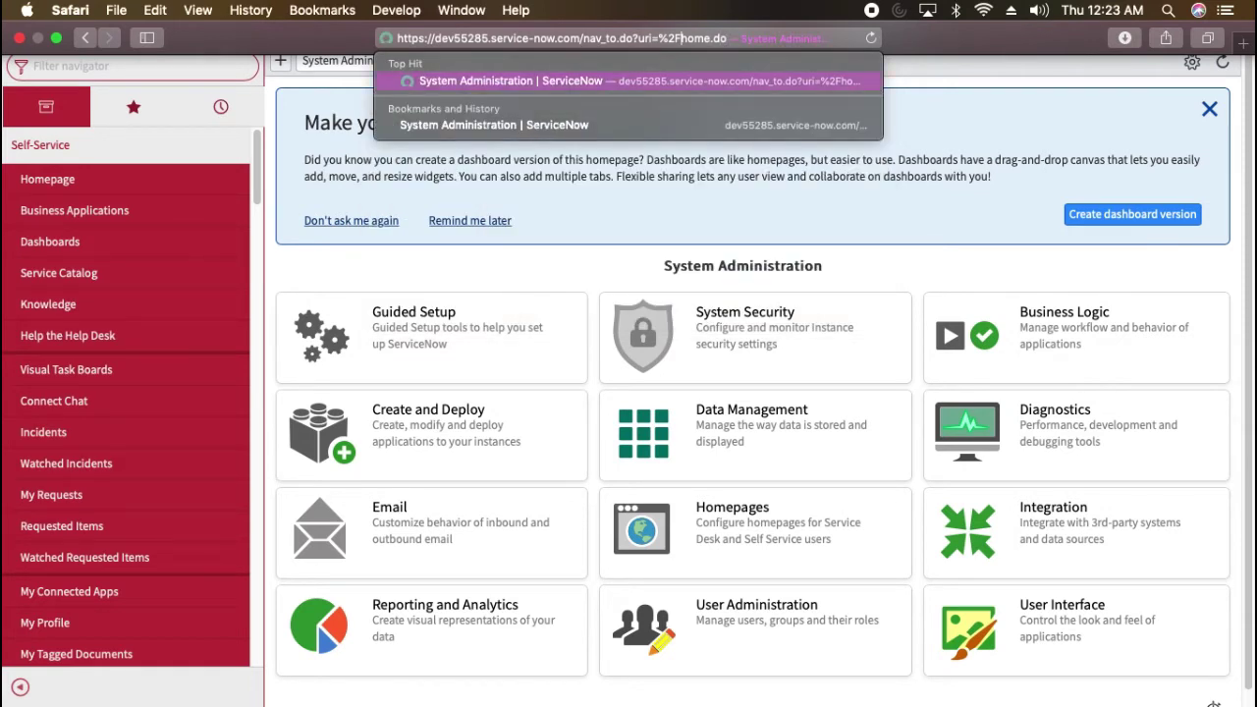
pyautogui.press('BackSpace')
pyautogui.press('BackSpace')
pyautogui.press('BackSpace')
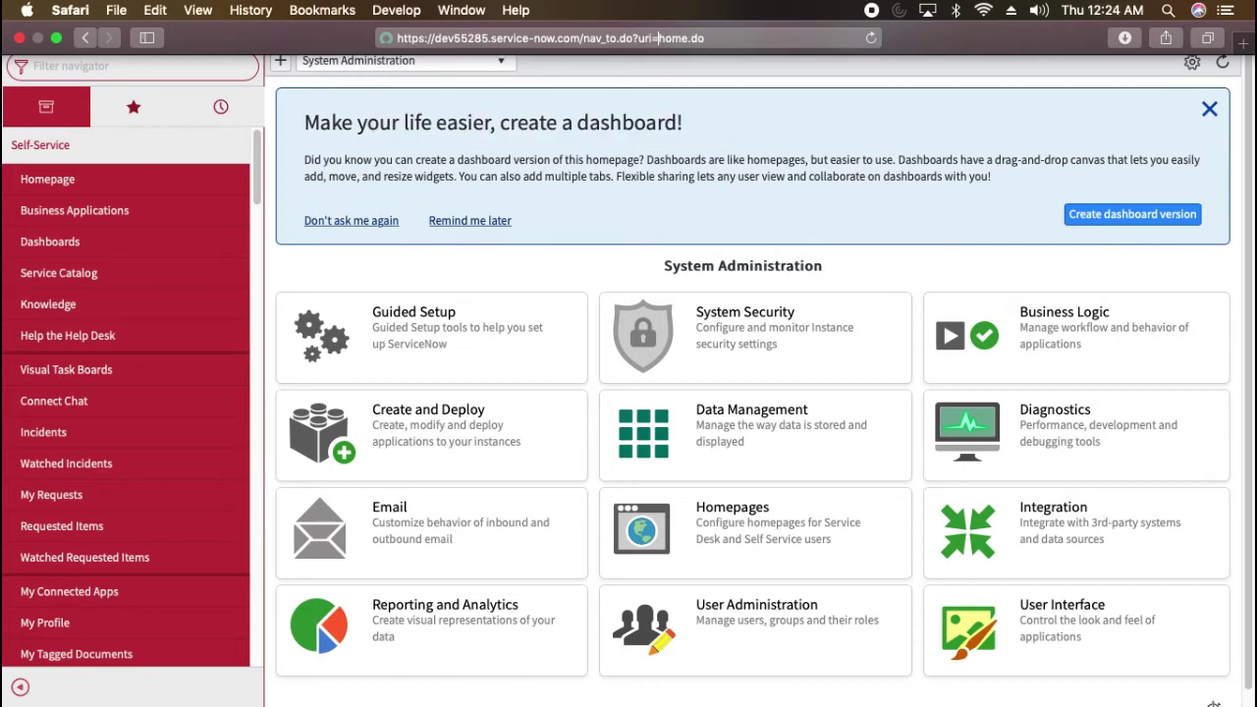
pyautogui.press('Right')
pyautogui.press('Right')
pyautogui.press('Right')
pyautogui.press('BackSpace')
pyautogui.press('BackSpace')
pyautogui.press('BackSpace')
pyautogui.press('BackSpace')
pyautogui.write('incident')
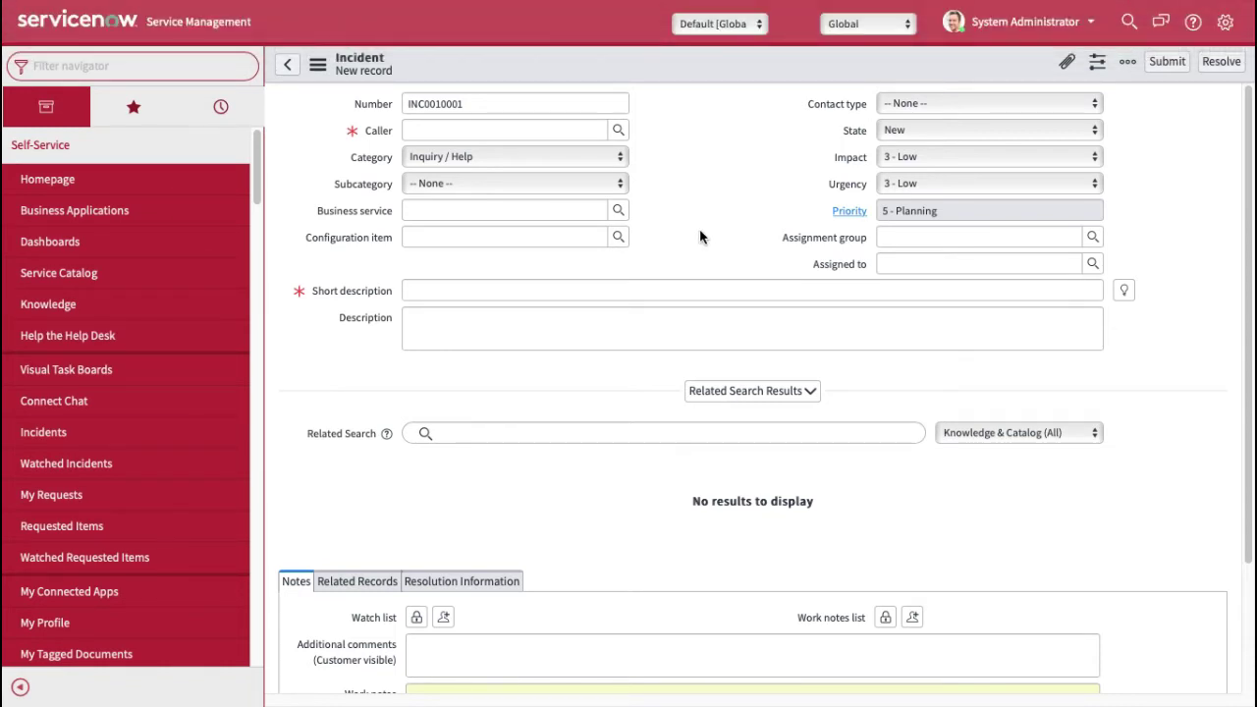
# Collapse the Self-Service application and show the list of open incidents
pyautogui.click(87, 160)
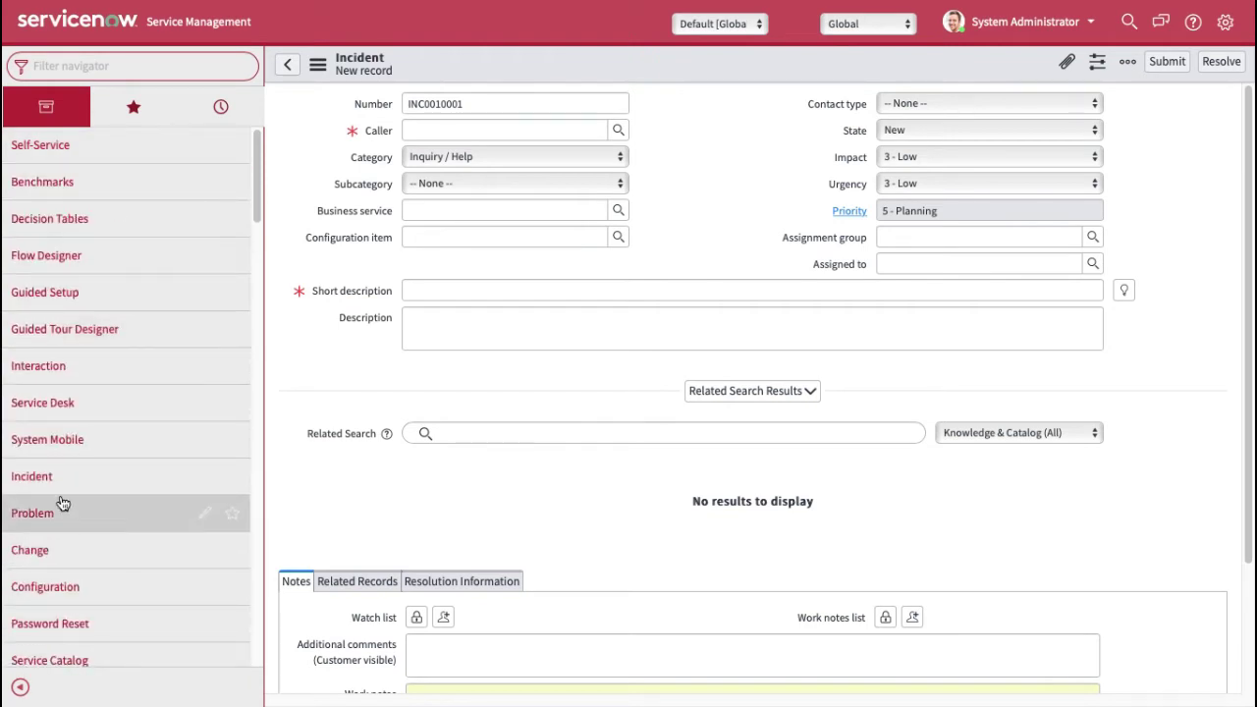
pyautogui.click(40, 476)
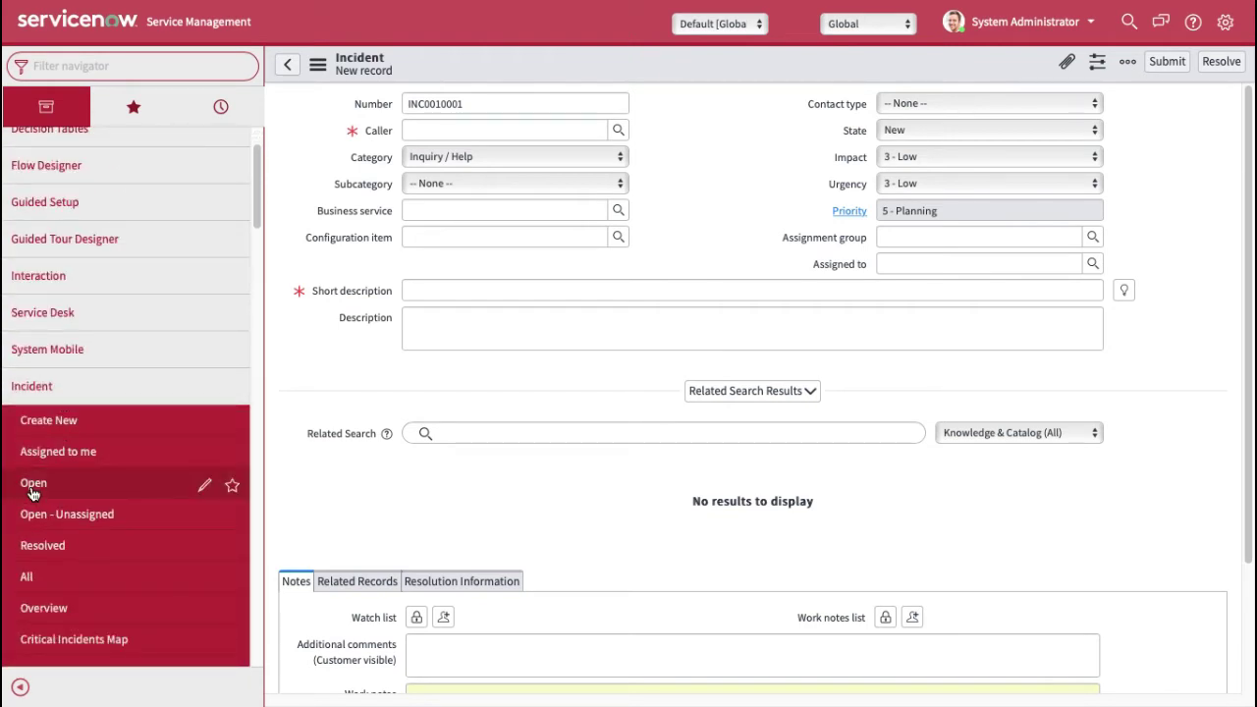
pyautogui.click(33, 483)
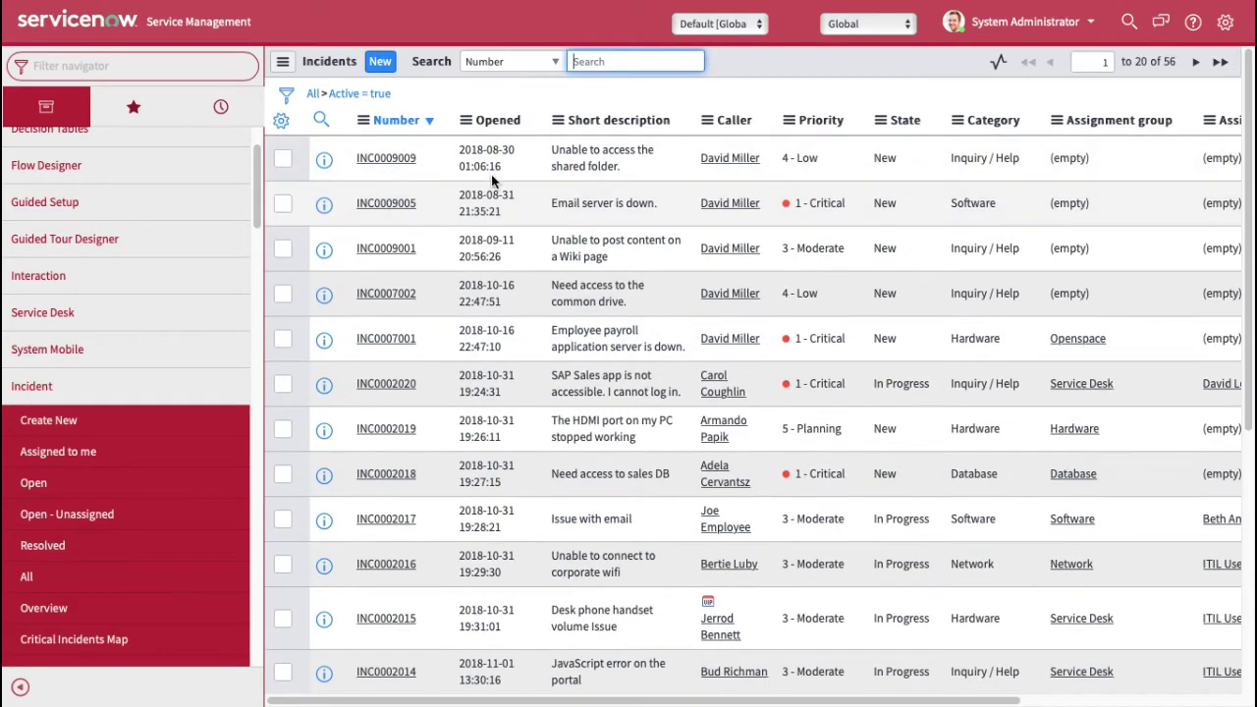
# Copy the sys_id of incident INC0009009 from the list of open incidents
pyautogui.rightClick(383, 158)
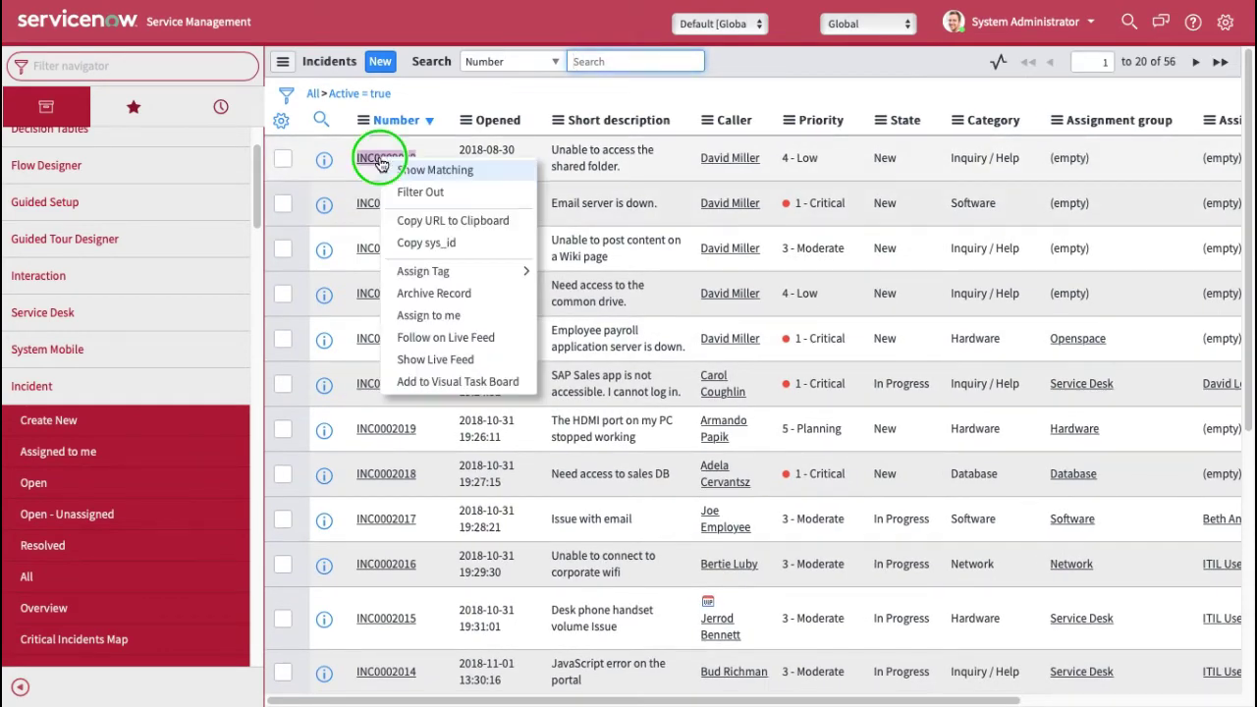
pyautogui.click(486, 244)
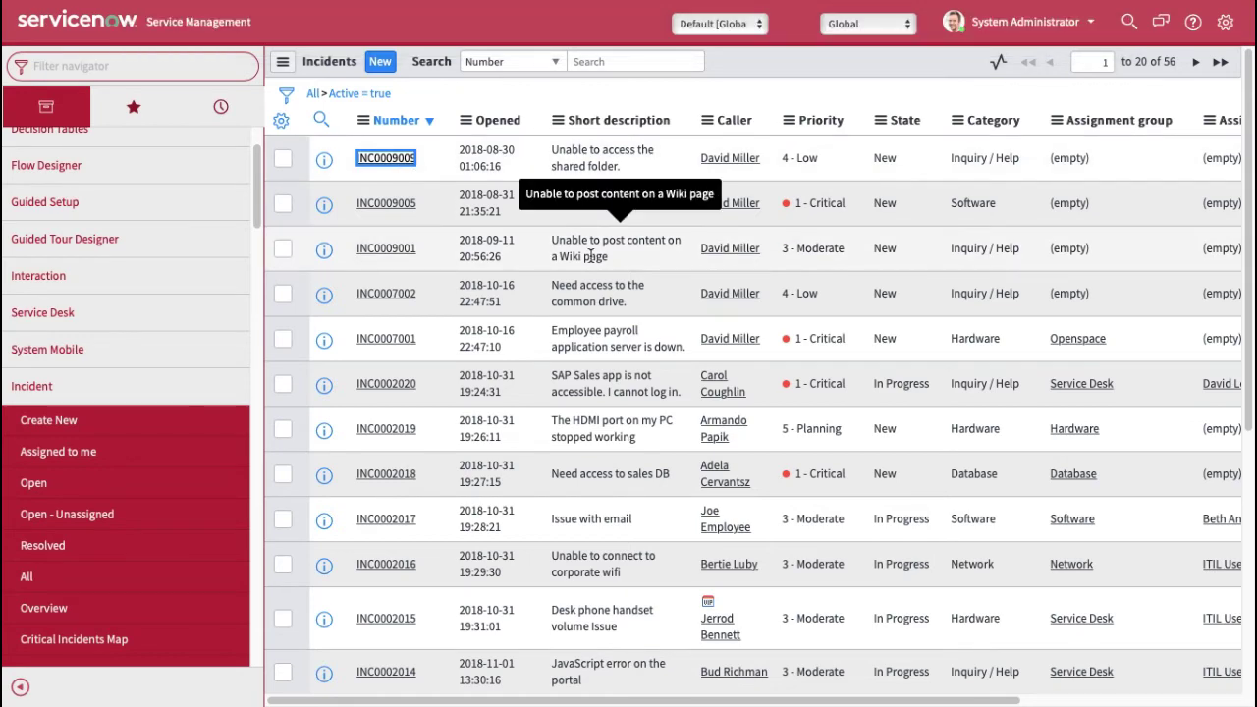
pyautogui.scroll(-5, 589, 255)
pyautogui.scroll(5, 590, 254)
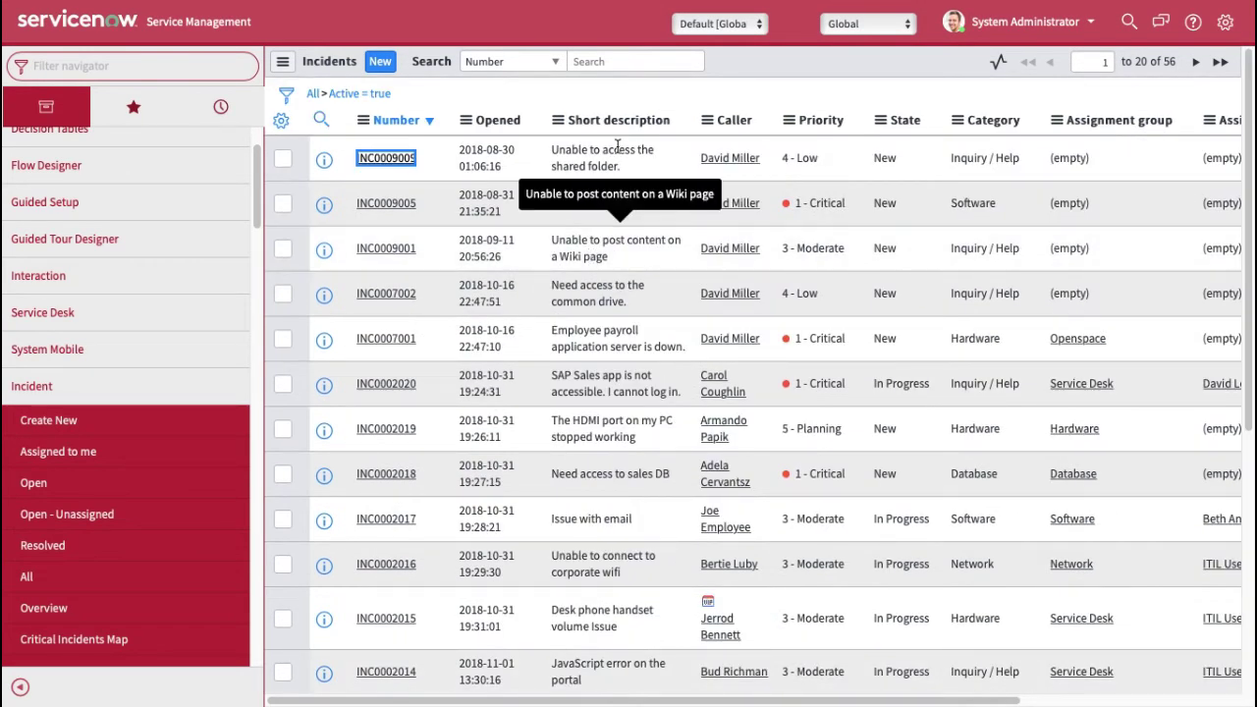
pyautogui.moveTo(634, 4)
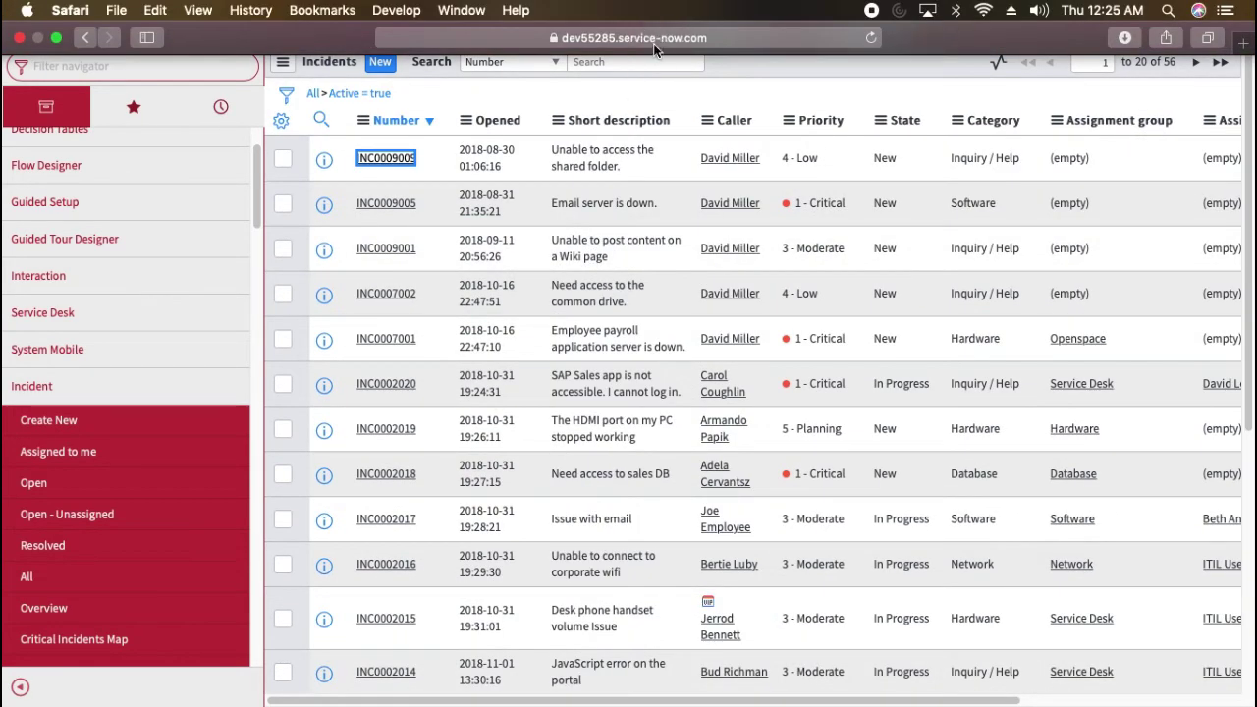
pyautogui.click(658, 37)
pyautogui.press('Right')
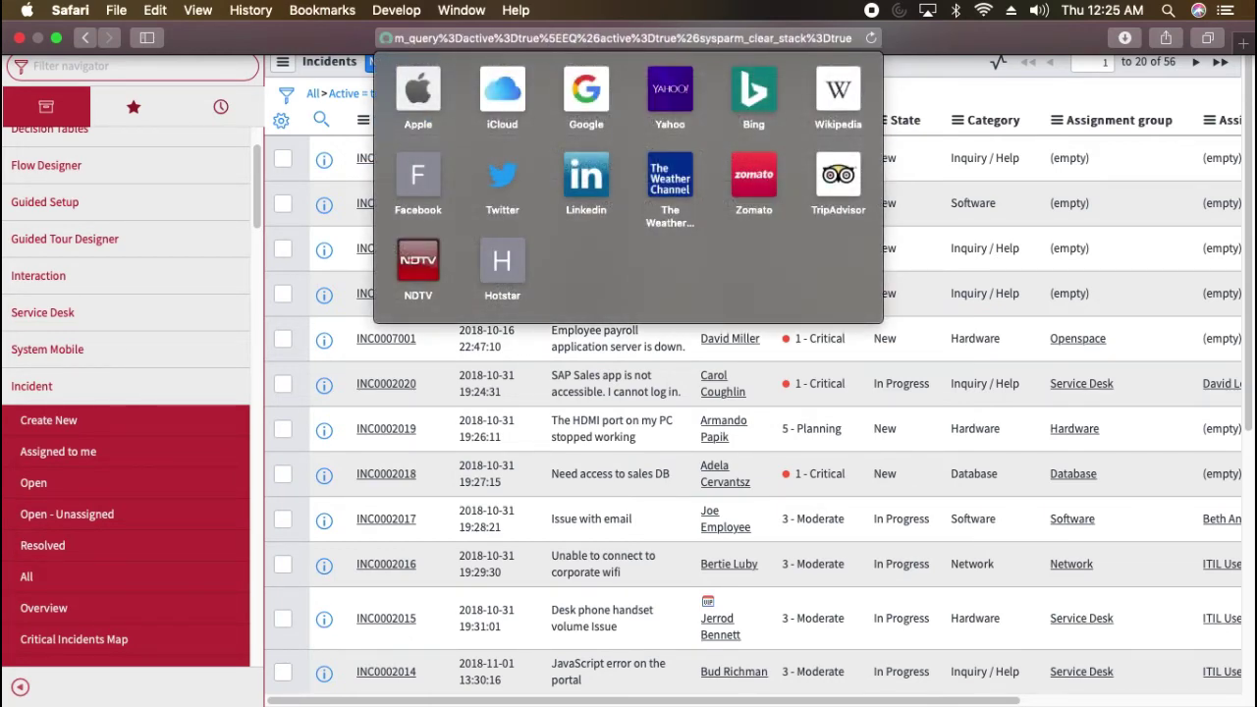
pyautogui.press('BackSpace')
pyautogui.press('BackSpace')
pyautogui.press('BackSpace')
pyautogui.press('BackSpace')
pyautogui.press('BackSpace')
pyautogui.press('BackSpace')
pyautogui.press('BackSpace')
pyautogui.press('BackSpace')
pyautogui.press('BackSpace')
pyautogui.press('BackSpace')
pyautogui.press('BackSpace')
pyautogui.press('BackSpace')
pyautogui.press('BackSpace')
pyautogui.press('BackSpace')
pyautogui.press('BackSpace')
pyautogui.press('BackSpace')
pyautogui.press('BackSpace')
pyautogui.press('BackSpace')
pyautogui.press('BackSpace')
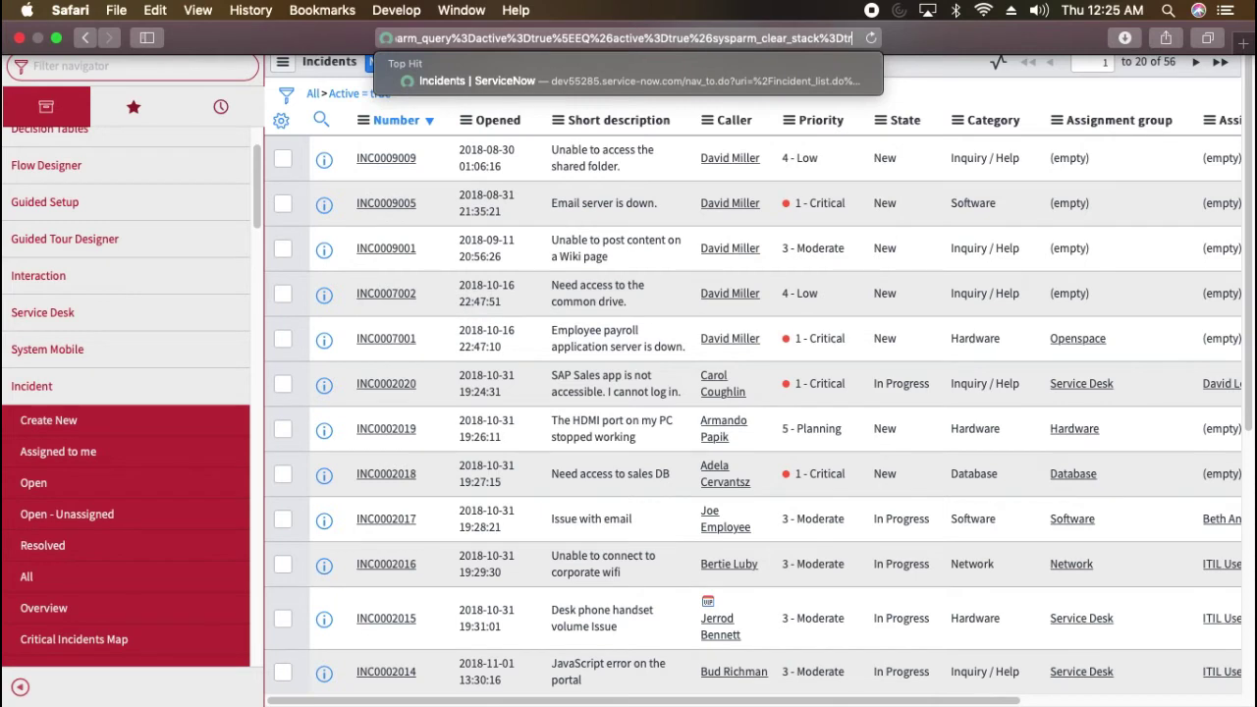
pyautogui.press('BackSpace')
pyautogui.press('BackSpace')
pyautogui.press('BackSpace')
pyautogui.press('BackSpace')
pyautogui.press('BackSpace')
pyautogui.press('BackSpace')
pyautogui.press('BackSpace')
pyautogui.press('BackSpace')
pyautogui.press('BackSpace')
pyautogui.press('BackSpace')
pyautogui.press('BackSpace')
pyautogui.press('BackSpace')
pyautogui.press('BackSpace')
pyautogui.press('BackSpace')
pyautogui.press('BackSpace')
pyautogui.press('BackSpace')
pyautogui.press('BackSpace')
pyautogui.press('BackSpace')
pyautogui.press('BackSpace')
pyautogui.press('BackSpace')
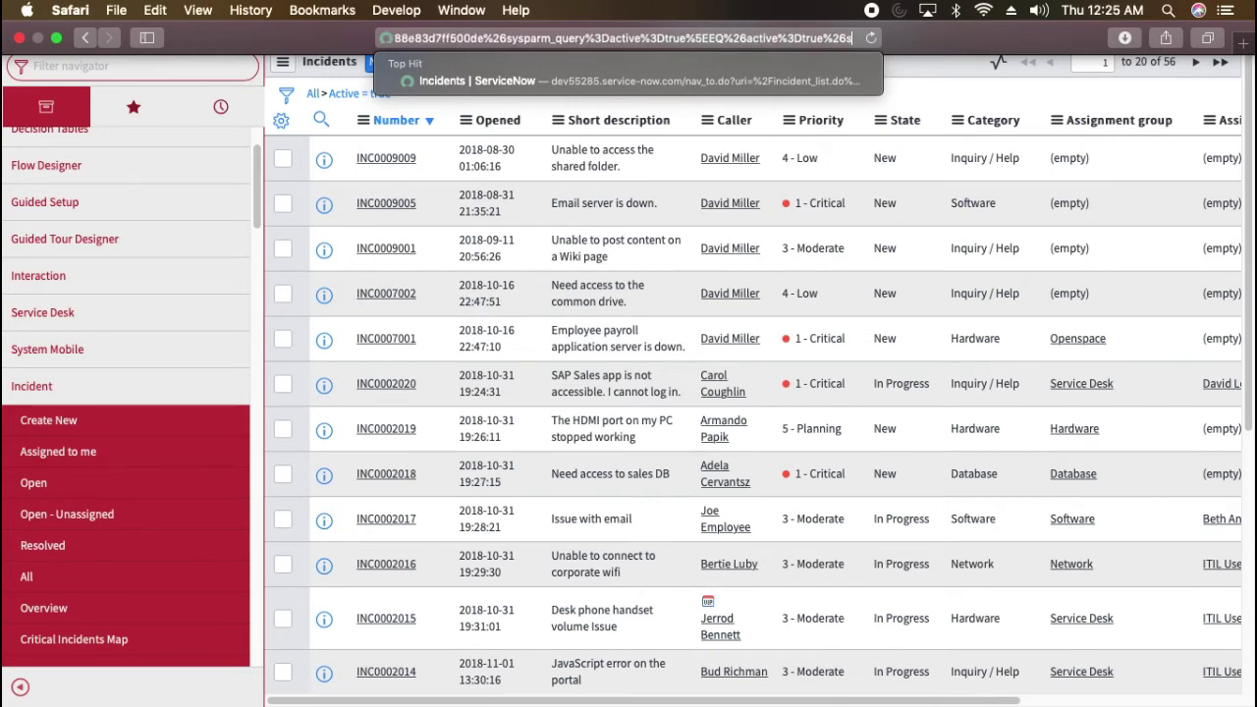
pyautogui.press('BackSpace')
pyautogui.press('BackSpace')
pyautogui.press('BackSpace')
pyautogui.press('BackSpace')
pyautogui.press('BackSpace')
pyautogui.press('BackSpace')
pyautogui.press('BackSpace')
pyautogui.press('BackSpace')
pyautogui.press('BackSpace')
pyautogui.press('BackSpace')
pyautogui.press('BackSpace')
pyautogui.press('BackSpace')
pyautogui.press('BackSpace')
pyautogui.press('BackSpace')
pyautogui.press('BackSpace')
pyautogui.press('BackSpace')
pyautogui.press('BackSpace')
pyautogui.press('BackSpace')
pyautogui.press('BackSpace')
pyautogui.press('BackSpace')
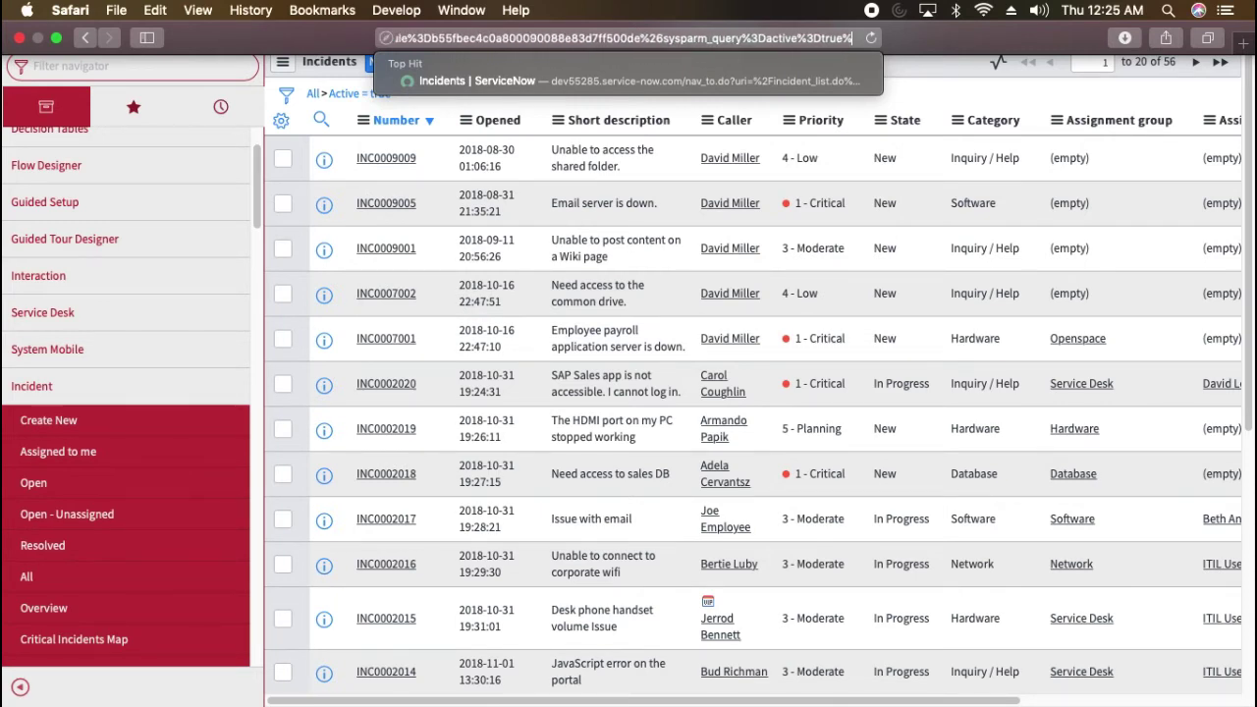
pyautogui.press('BackSpace')
pyautogui.press('BackSpace')
pyautogui.press('BackSpace')
pyautogui.press('BackSpace')
pyautogui.press('BackSpace')
pyautogui.press('BackSpace')
pyautogui.press('BackSpace')
pyautogui.press('BackSpace')
pyautogui.press('BackSpace')
pyautogui.press('BackSpace')
pyautogui.press('BackSpace')
pyautogui.press('BackSpace')
pyautogui.press('BackSpace')
pyautogui.press('BackSpace')
pyautogui.press('BackSpace')
pyautogui.press('BackSpace')
pyautogui.press('BackSpace')
pyautogui.press('BackSpace')
pyautogui.press('BackSpace')
pyautogui.press('BackSpace')
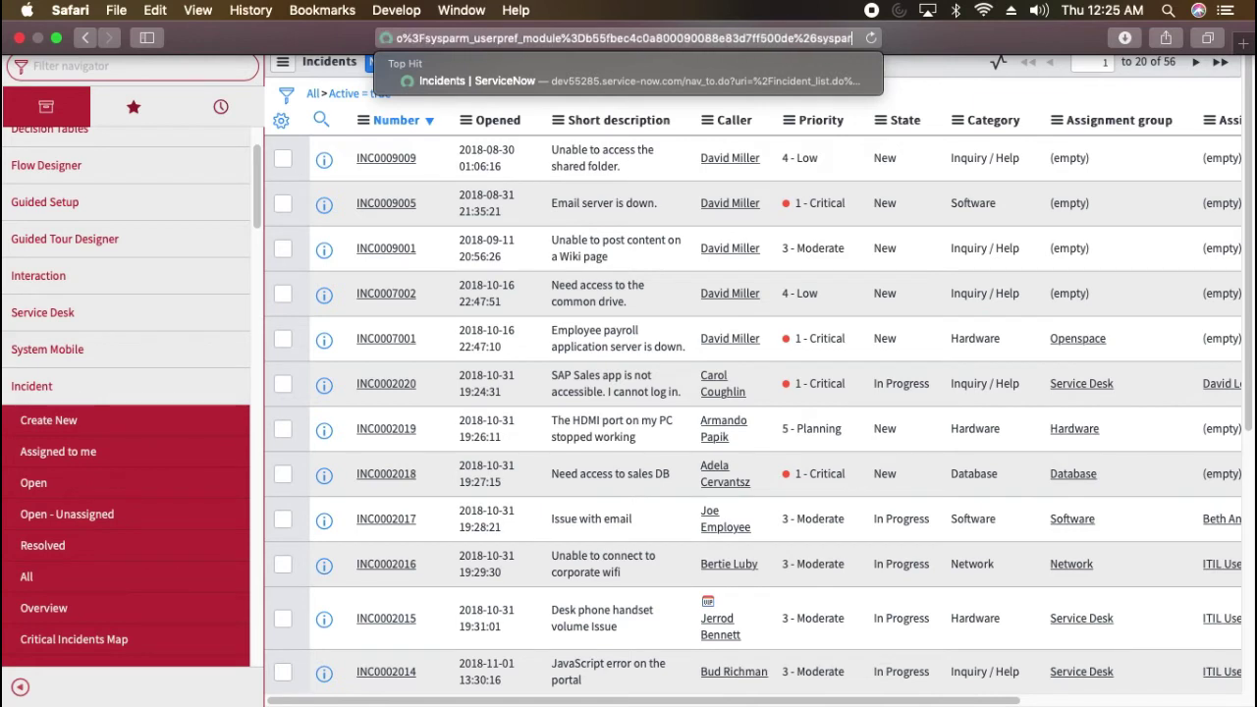
pyautogui.press('BackSpace')
pyautogui.press('BackSpace')
pyautogui.press('BackSpace')
pyautogui.press('BackSpace')
pyautogui.press('BackSpace')
pyautogui.press('BackSpace')
pyautogui.press('BackSpace')
pyautogui.press('BackSpace')
pyautogui.press('BackSpace')
pyautogui.press('BackSpace')
pyautogui.press('BackSpace')
pyautogui.press('BackSpace')
pyautogui.press('BackSpace')
pyautogui.press('BackSpace')
pyautogui.press('BackSpace')
pyautogui.press('BackSpace')
pyautogui.press('BackSpace')
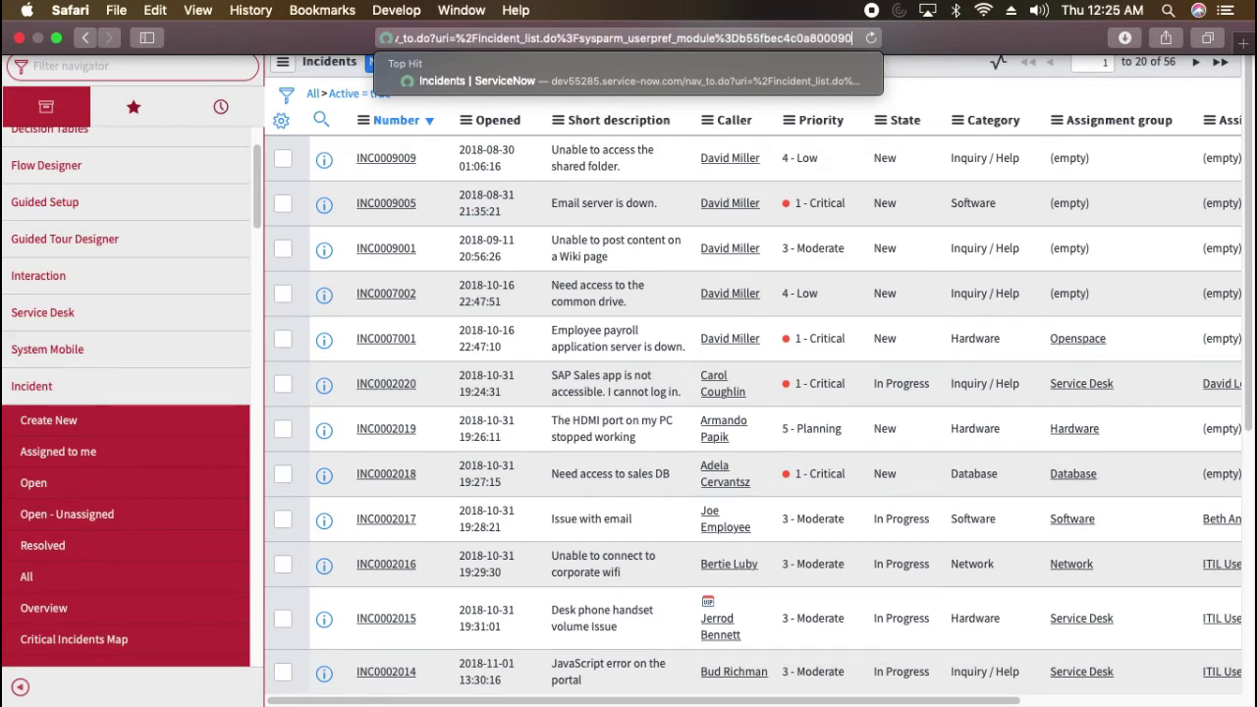
pyautogui.press('BackSpace')
pyautogui.press('BackSpace')
pyautogui.press('BackSpace')
pyautogui.press('BackSpace')
pyautogui.press('BackSpace')
pyautogui.press('BackSpace')
pyautogui.press('BackSpace')
pyautogui.press('BackSpace')
pyautogui.press('BackSpace')
pyautogui.press('BackSpace')
pyautogui.press('BackSpace')
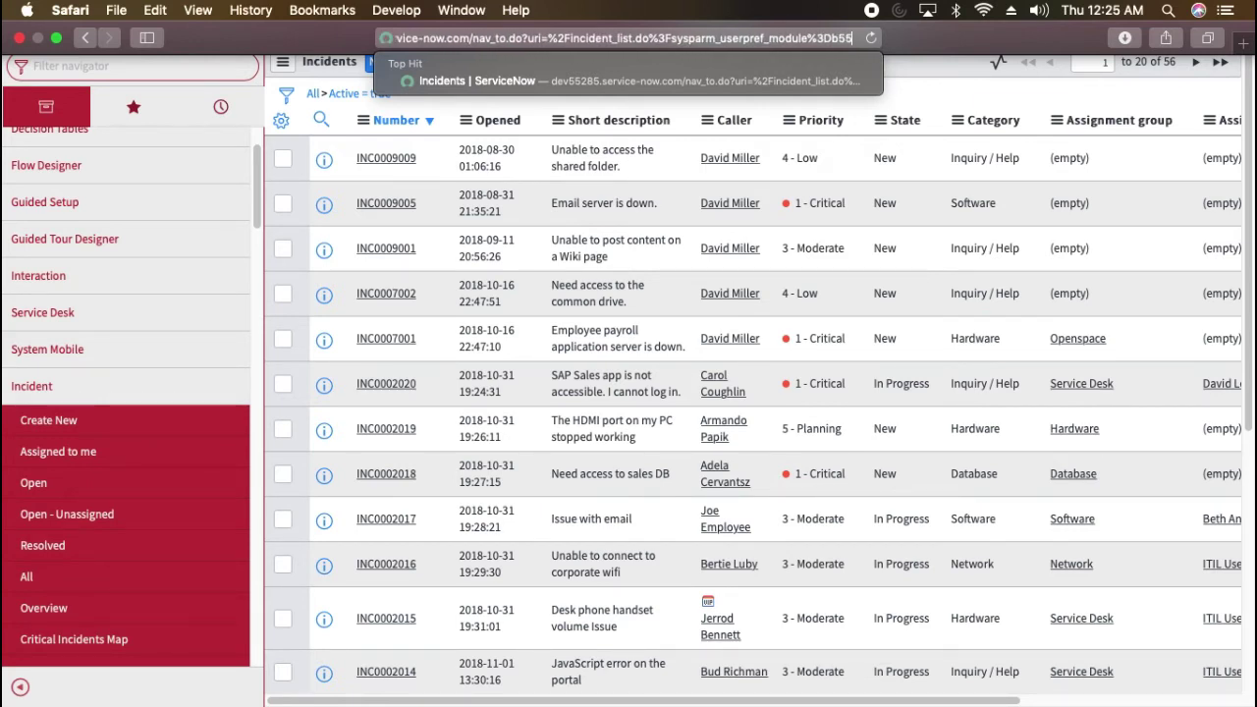
pyautogui.press('BackSpace')
pyautogui.press('BackSpace')
pyautogui.press('BackSpace')
pyautogui.press('BackSpace')
pyautogui.press('BackSpace')
pyautogui.press('BackSpace')
pyautogui.press('BackSpace')
pyautogui.press('BackSpace')
pyautogui.press('BackSpace')
pyautogui.press('BackSpace')
pyautogui.press('BackSpace')
pyautogui.press('BackSpace')
pyautogui.press('BackSpace')
pyautogui.press('BackSpace')
pyautogui.press('BackSpace')
pyautogui.press('BackSpace')
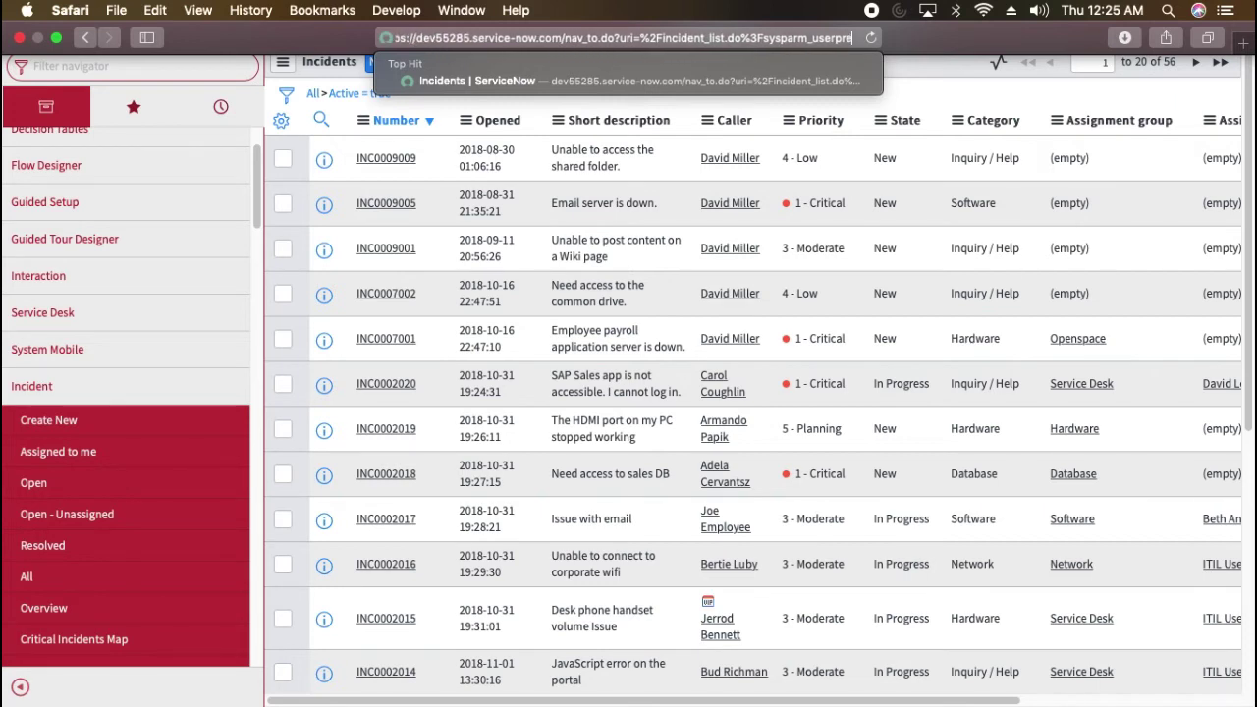
pyautogui.press('BackSpace')
pyautogui.press('BackSpace')
pyautogui.press('BackSpace')
pyautogui.press('BackSpace')
pyautogui.press('BackSpace')
pyautogui.press('BackSpace')
pyautogui.press('BackSpace')
pyautogui.press('BackSpace')
pyautogui.press('BackSpace')
pyautogui.press('BackSpace')
pyautogui.press('BackSpace')
pyautogui.press('BackSpace')
pyautogui.press('BackSpace')
pyautogui.press('BackSpace')
pyautogui.press('BackSpace')
pyautogui.press('BackSpace')
pyautogui.press('BackSpace')
pyautogui.press('BackSpace')
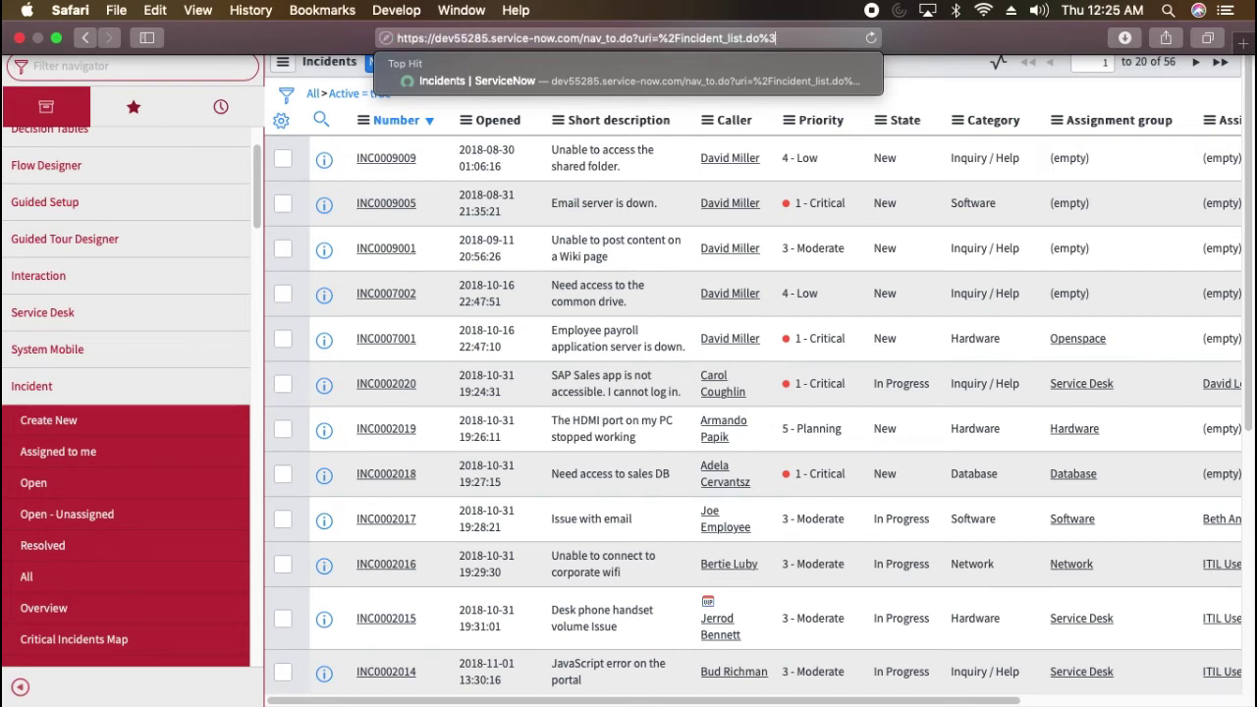
pyautogui.press('BackSpace')
pyautogui.press('BackSpace')
pyautogui.press('BackSpace')
pyautogui.press('BackSpace')
pyautogui.press('BackSpace')
pyautogui.press('BackSpace')
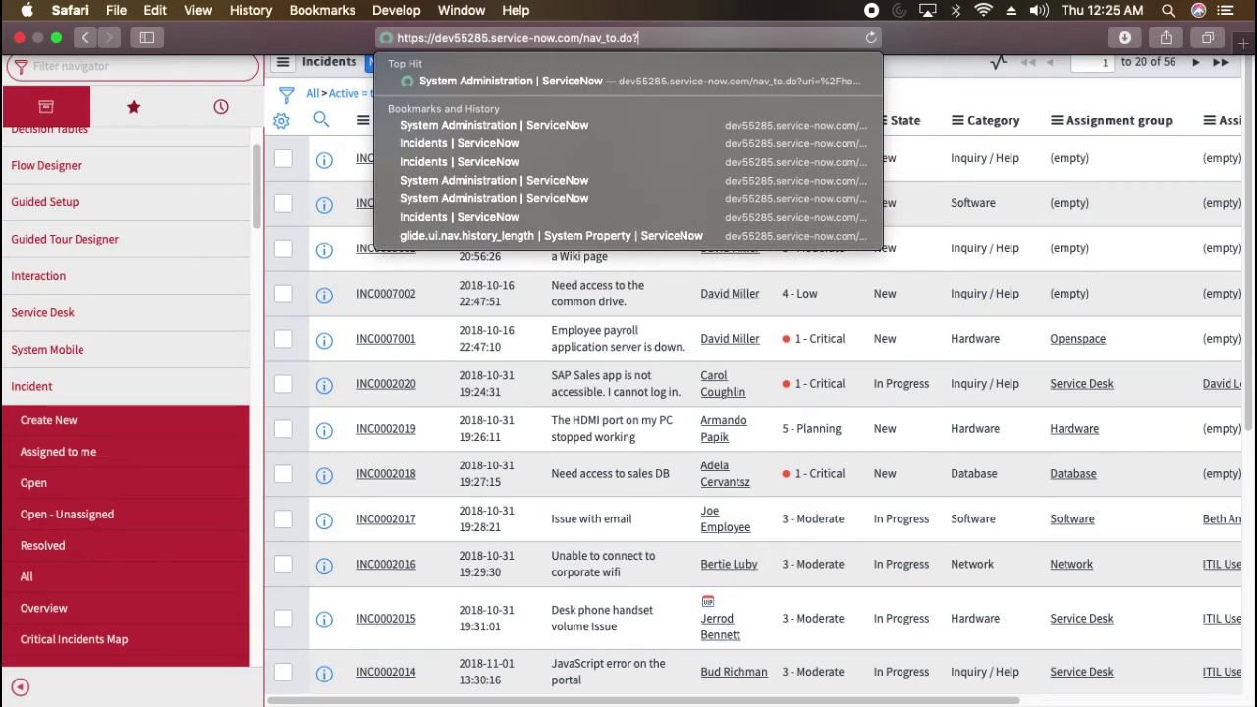
pyautogui.write('?')
pyautogui.press('BackSpace')
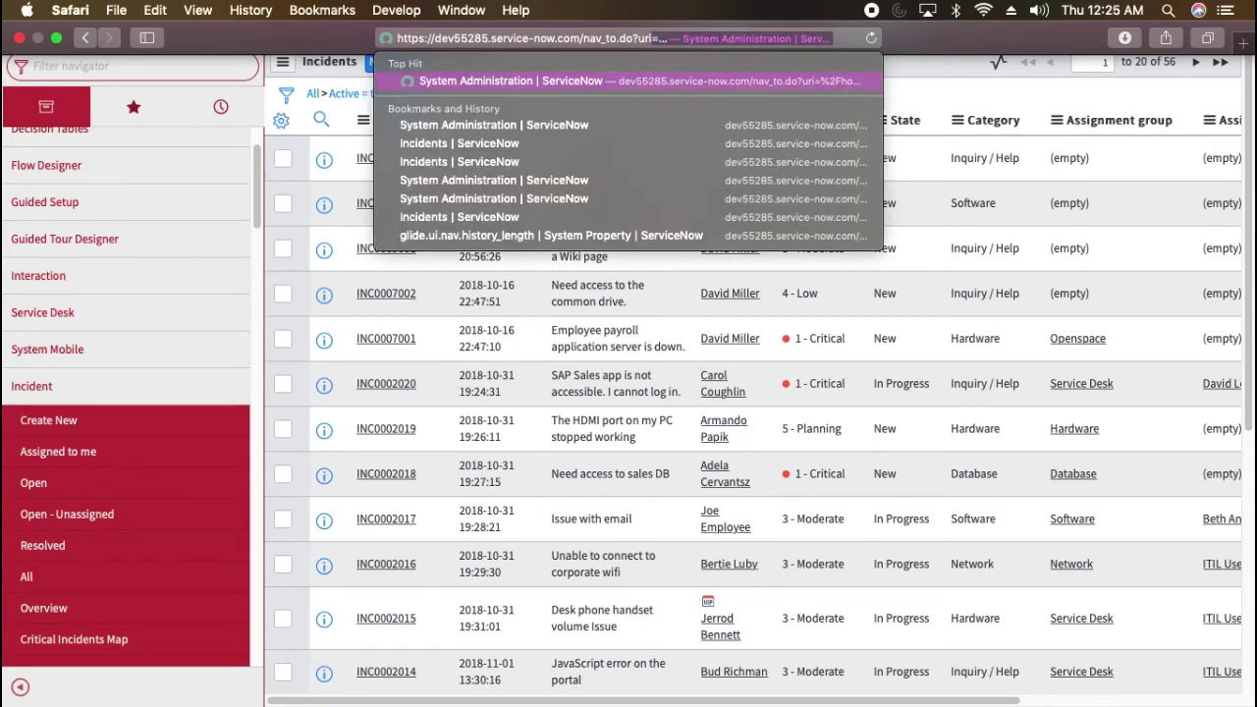
# Complete the page address with uri=incident.do?sys_id= followed by the copied sys_id, and load incident INC0009009
pyautogui.write('uri=incidnt.do')
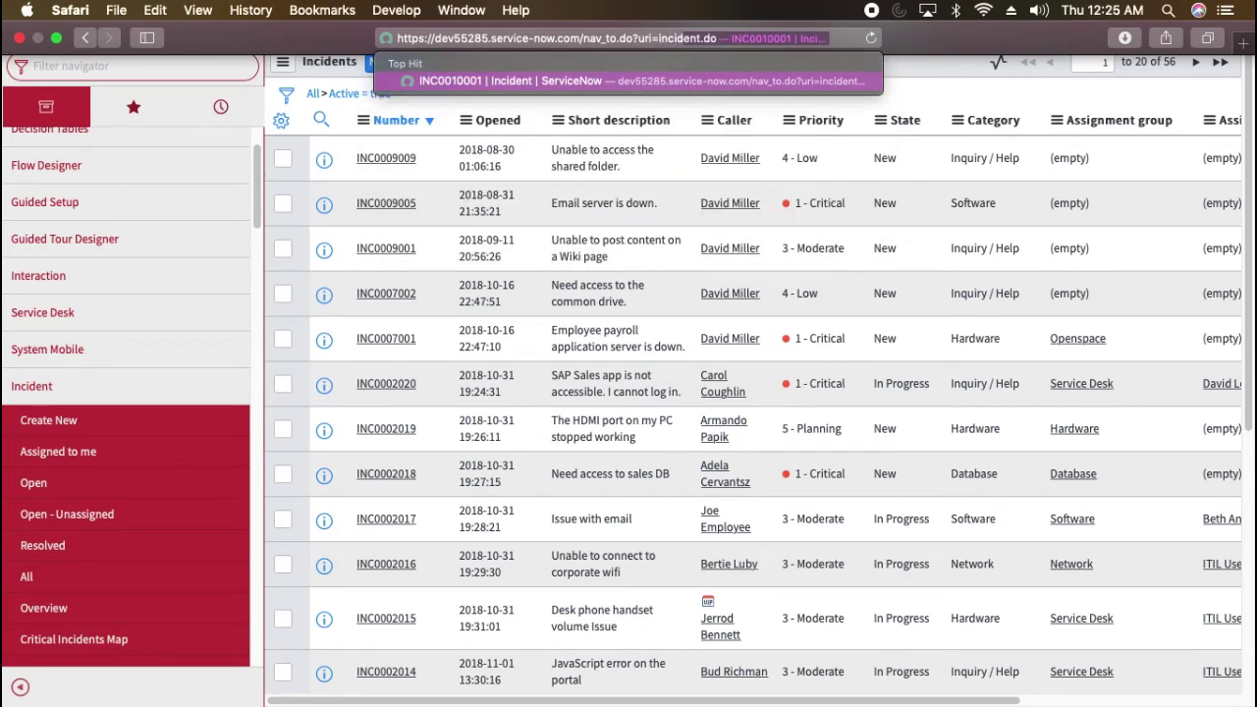
pyautogui.press('BackSpace')
pyautogui.press('BackSpace')
pyautogui.press('BackSpace')
pyautogui.press('BackSpace')
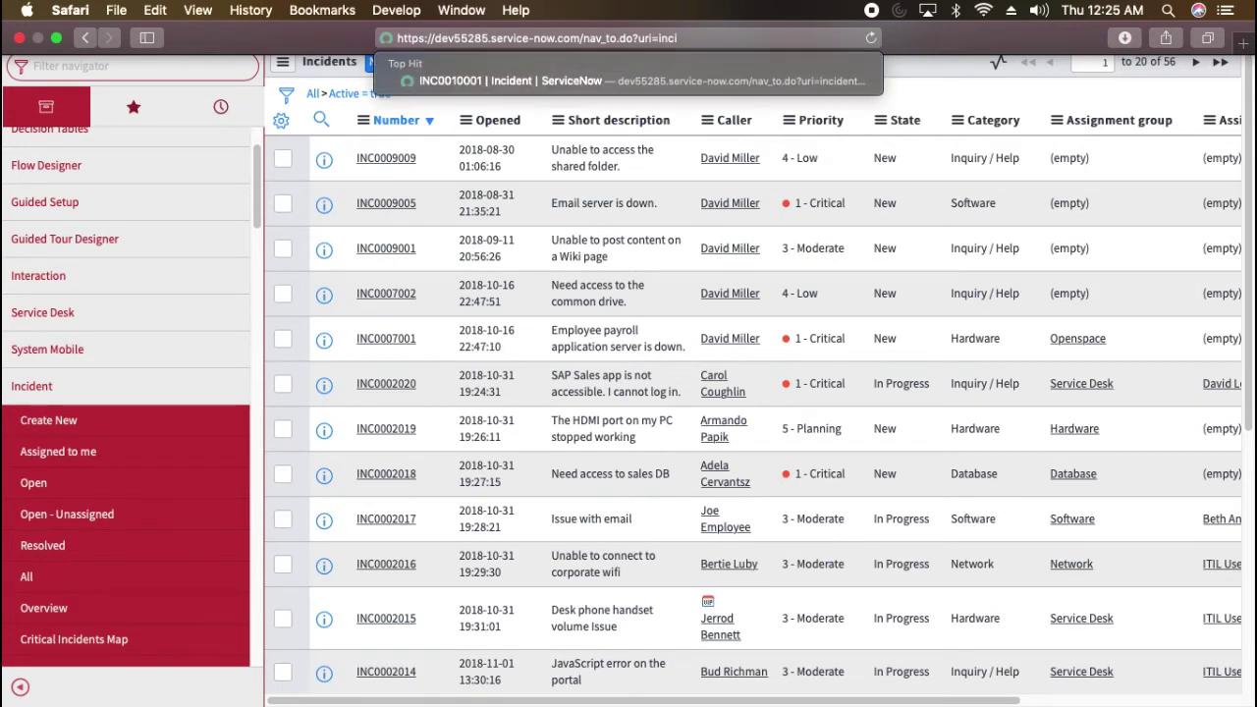
pyautogui.write('ident.do')
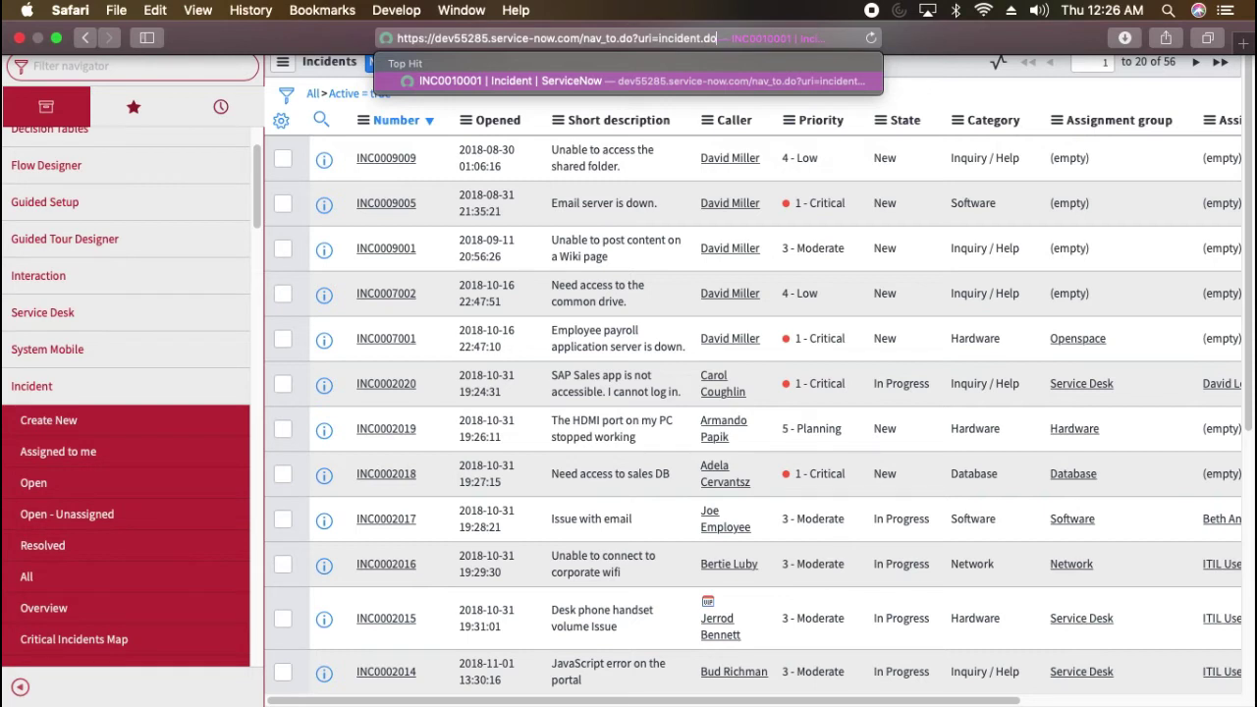
pyautogui.write('?sys')
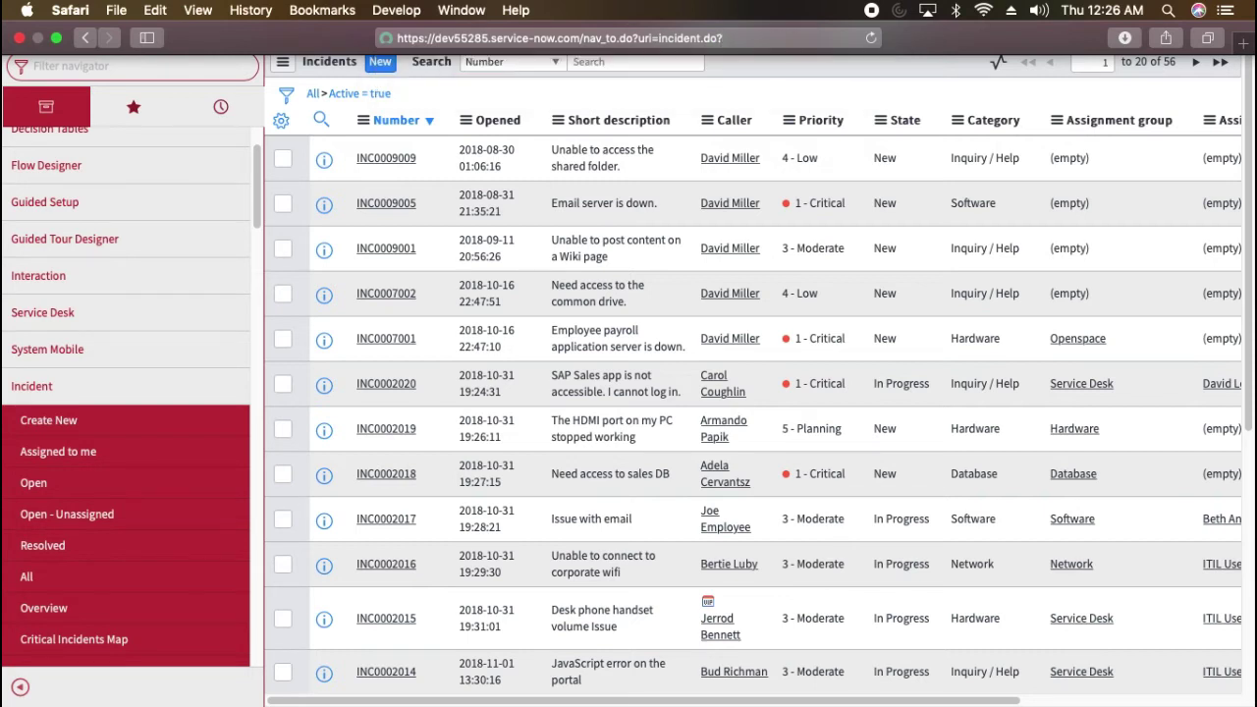
pyautogui.write('_id=')
pyautogui.press('super+v')
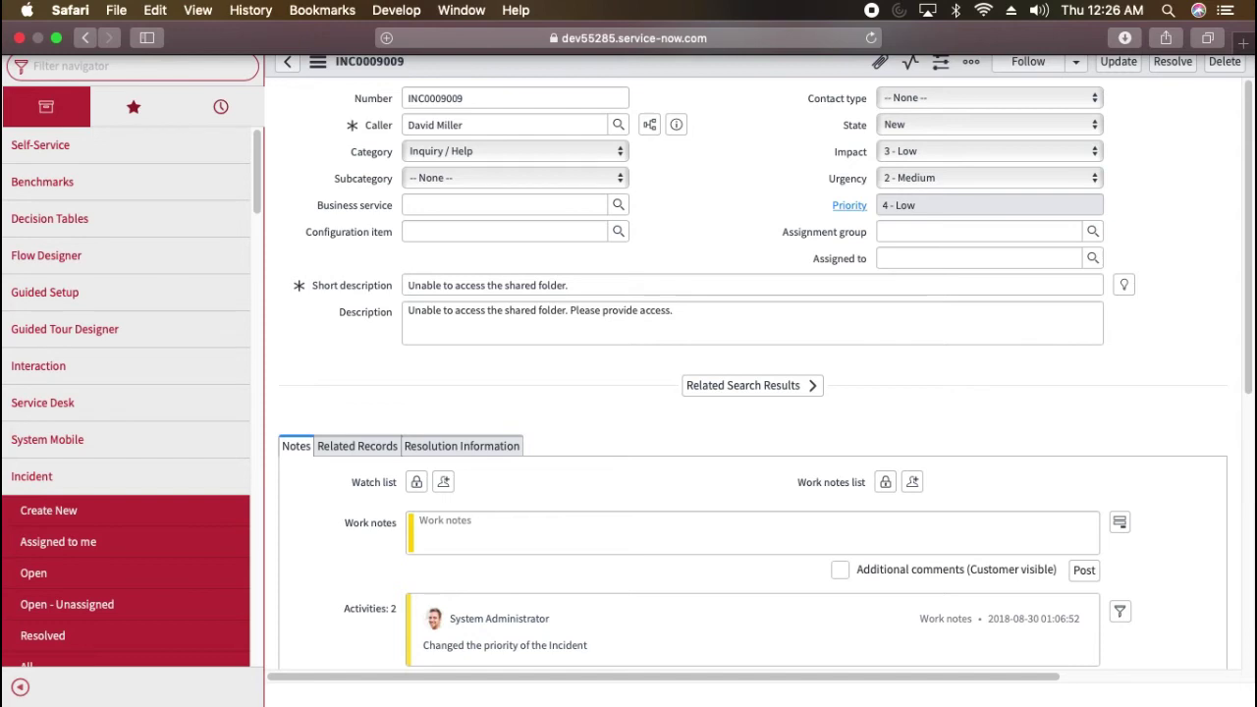
pyautogui.click(682, 42)
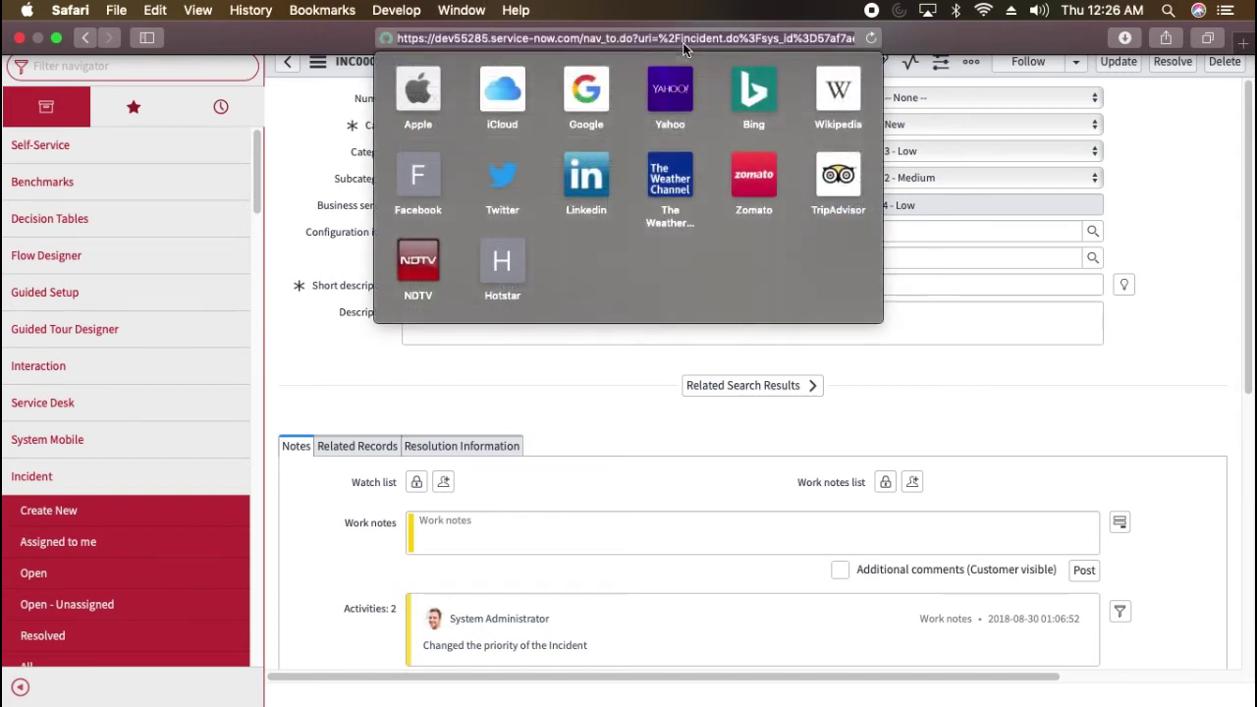
pyautogui.press('Right')
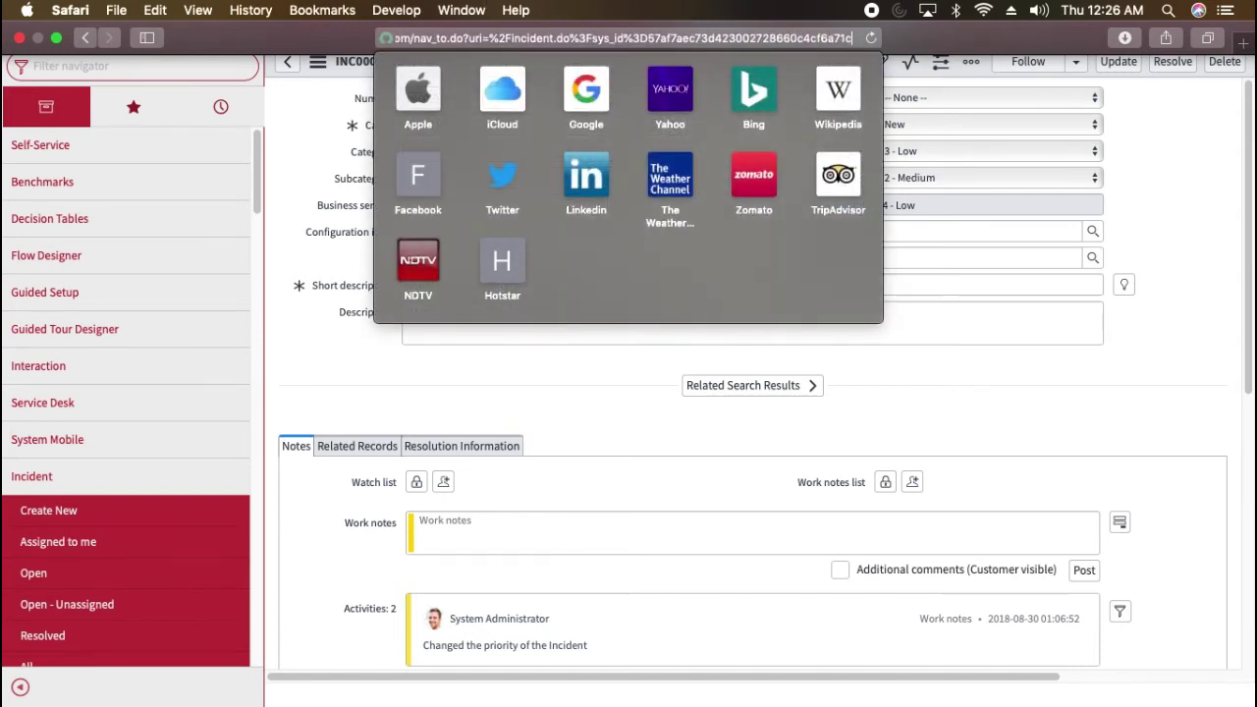
pyautogui.press('BackSpace')
pyautogui.press('BackSpace')
pyautogui.press('BackSpace')
pyautogui.press('BackSpace')
pyautogui.press('BackSpace')
pyautogui.press('BackSpace')
pyautogui.press('BackSpace')
pyautogui.press('BackSpace')
pyautogui.press('BackSpace')
pyautogui.press('BackSpace')
pyautogui.press('BackSpace')
pyautogui.press('BackSpace')
pyautogui.press('BackSpace')
pyautogui.press('BackSpace')
pyautogui.press('BackSpace')
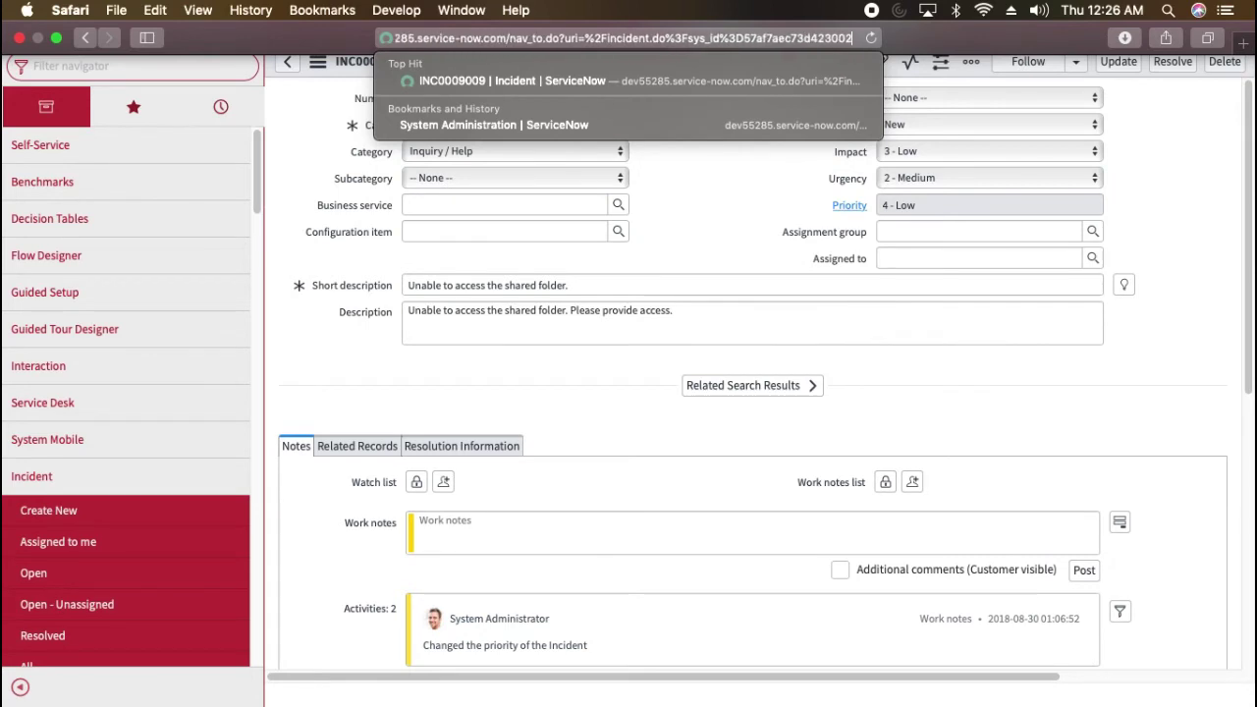
pyautogui.press('BackSpace')
pyautogui.press('BackSpace')
pyautogui.press('BackSpace')
pyautogui.press('BackSpace')
pyautogui.press('BackSpace')
pyautogui.press('BackSpace')
pyautogui.press('BackSpace')
pyautogui.press('BackSpace')
pyautogui.press('BackSpace')
pyautogui.press('BackSpace')
pyautogui.press('BackSpace')
pyautogui.press('BackSpace')
pyautogui.press('BackSpace')
pyautogui.press('BackSpace')
pyautogui.press('BackSpace')
pyautogui.press('BackSpace')
pyautogui.press('BackSpace')
pyautogui.press('BackSpace')
pyautogui.press('BackSpace')
pyautogui.press('BackSpace')
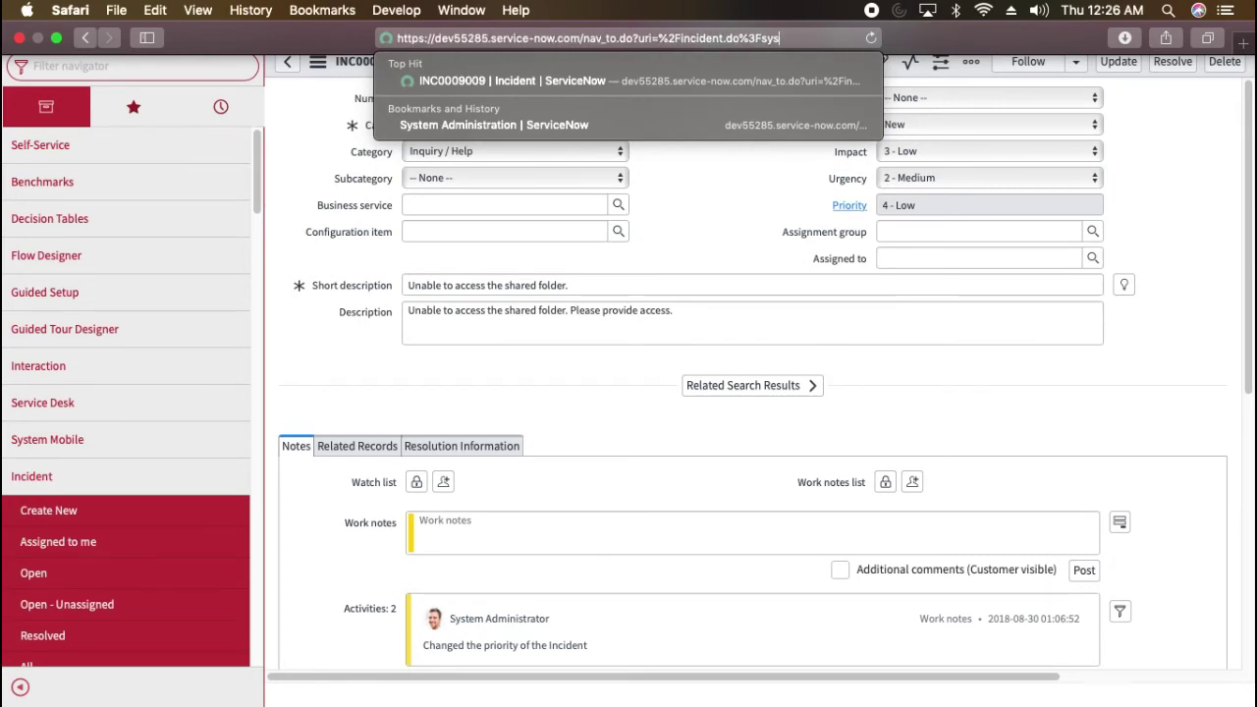
pyautogui.press('BackSpace')
pyautogui.press('BackSpace')
pyautogui.press('BackSpace')
pyautogui.press('BackSpace')
pyautogui.press('BackSpace')
pyautogui.press('BackSpace')
pyautogui.press('BackSpace')
pyautogui.press('BackSpace')
pyautogui.press('BackSpace')
pyautogui.press('BackSpace')
pyautogui.press('BackSpace')
pyautogui.press('BackSpace')
pyautogui.press('BackSpace')
pyautogui.press('BackSpace')
pyautogui.press('BackSpace')
pyautogui.press('BackSpace')
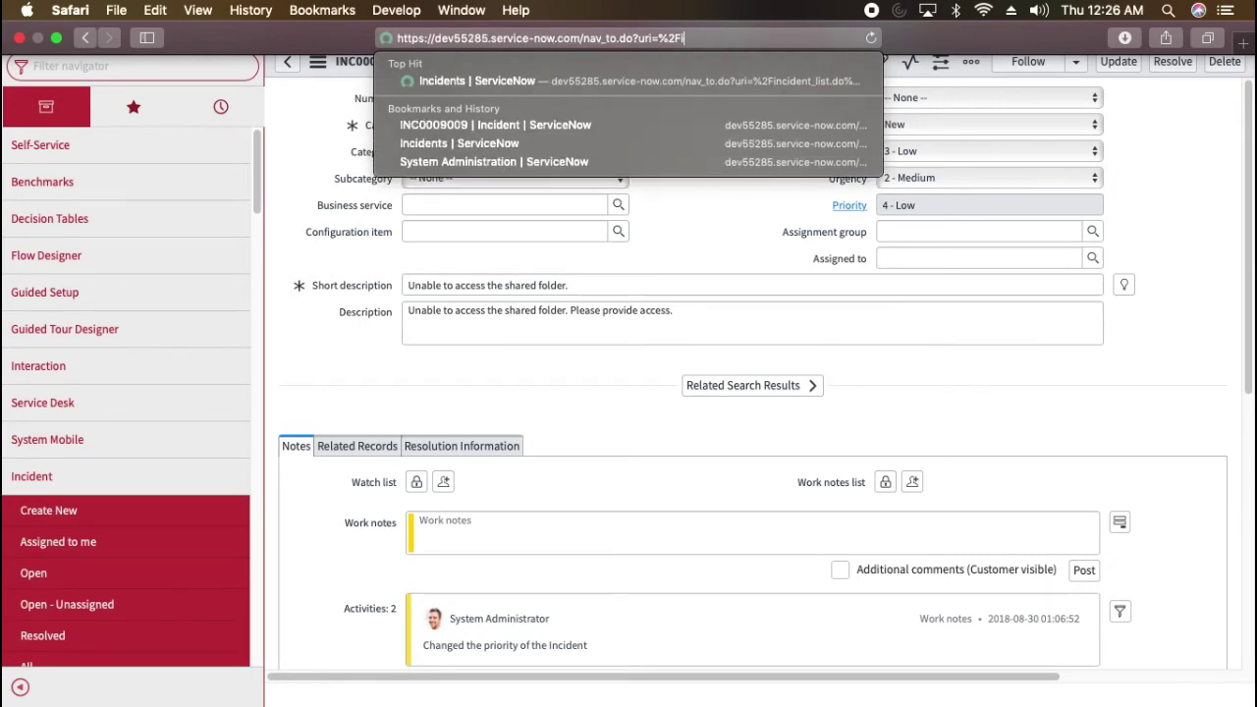
pyautogui.press('BackSpace')
pyautogui.press('BackSpace')
pyautogui.press('BackSpace')
pyautogui.press('BackSpace')
# Extend the page address with incident.do?sys_id=-1 and load the new incident record form
pyautogui.write('incident.do')
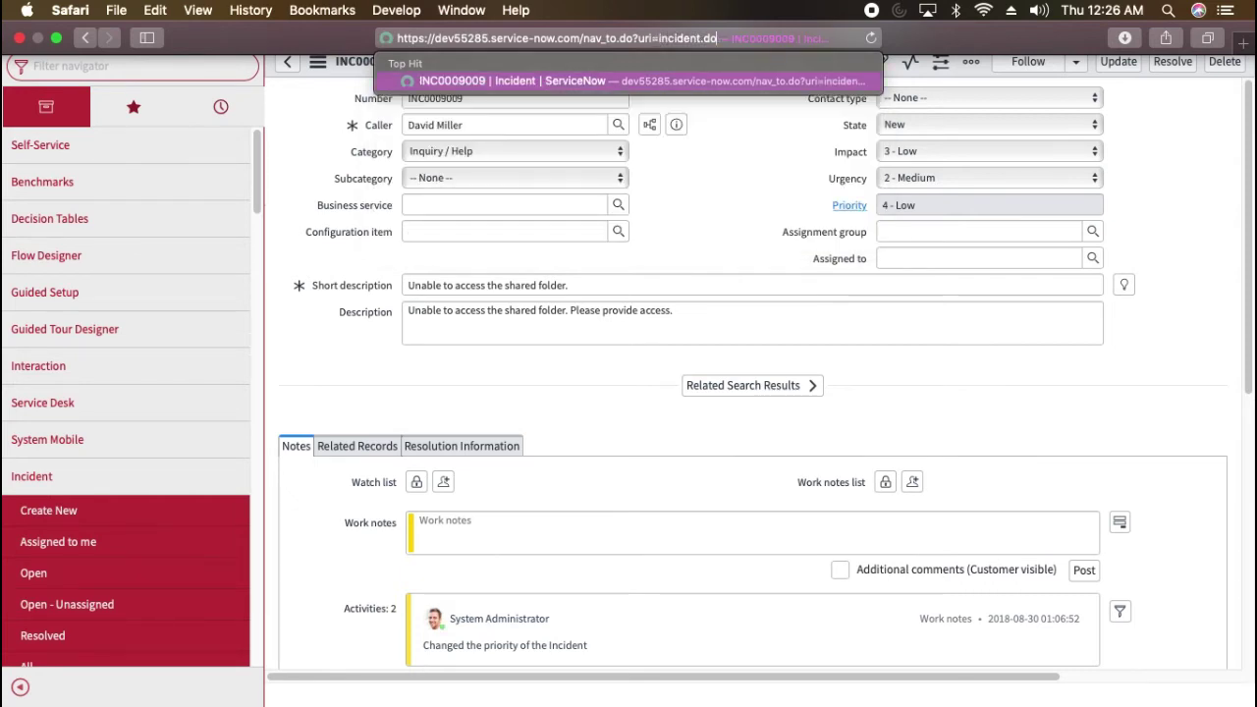
pyautogui.press('super+v')
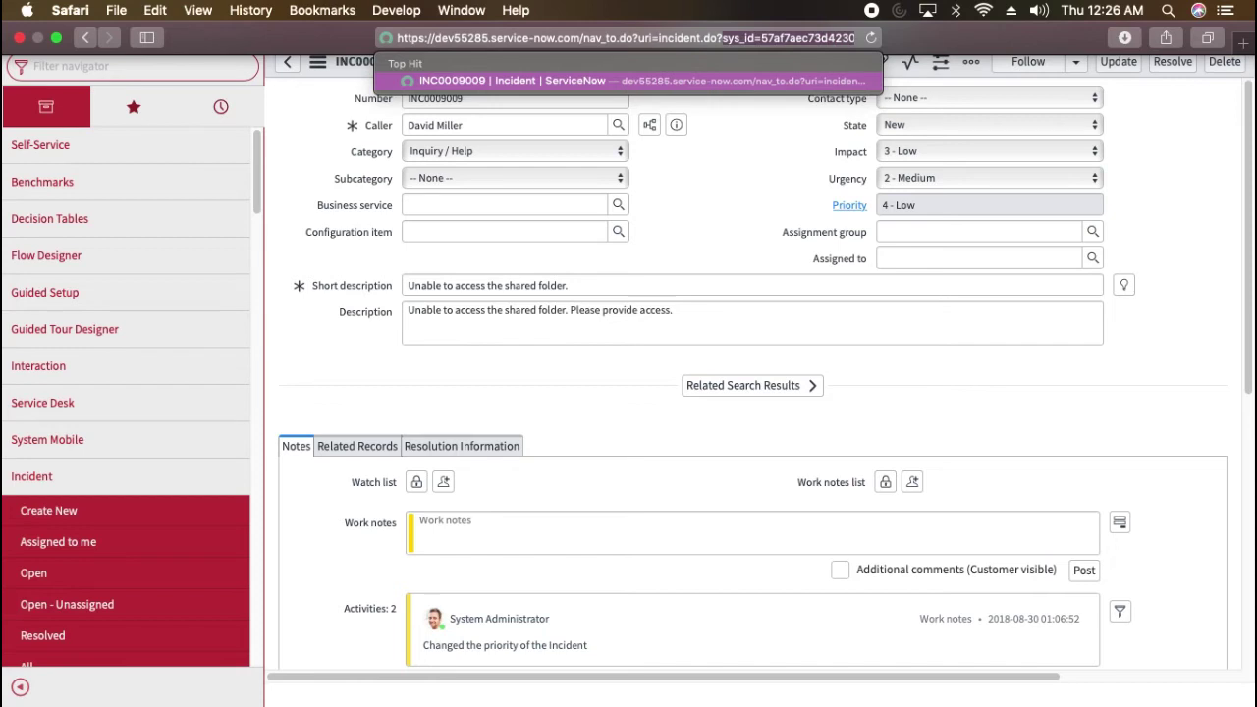
pyautogui.hscroll(3, 738, 37)
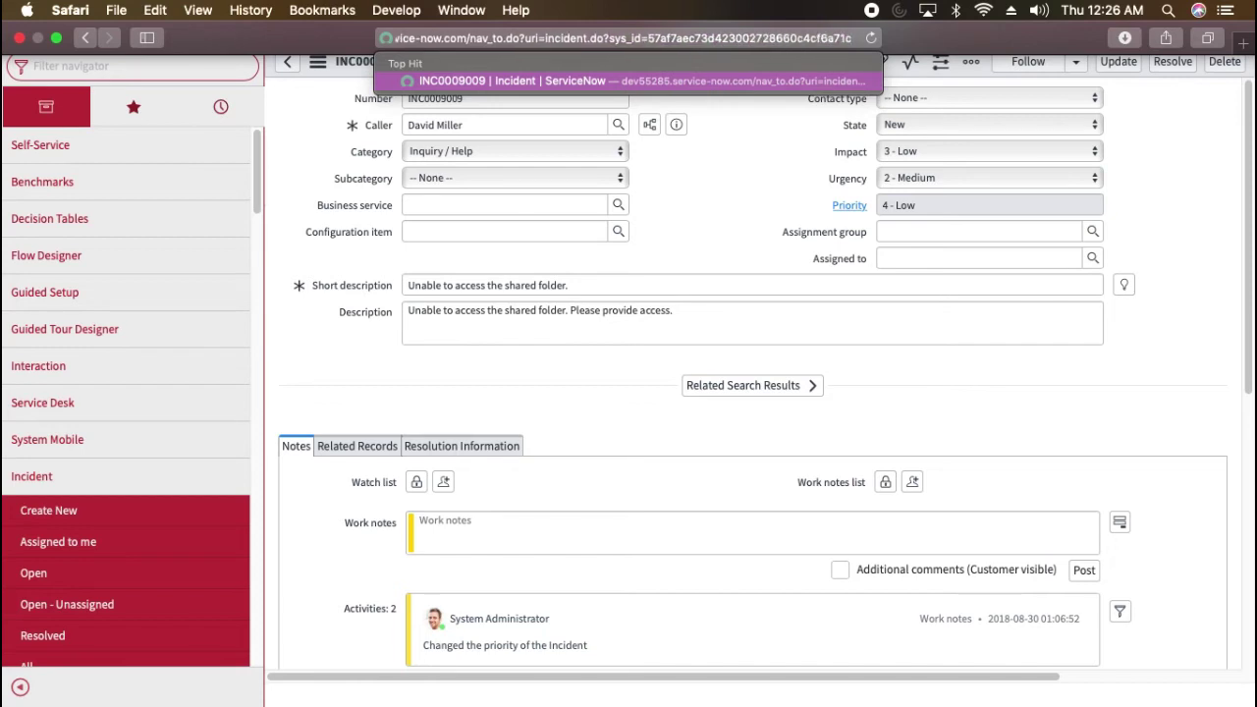
pyautogui.hscroll(-4, 624, 37)
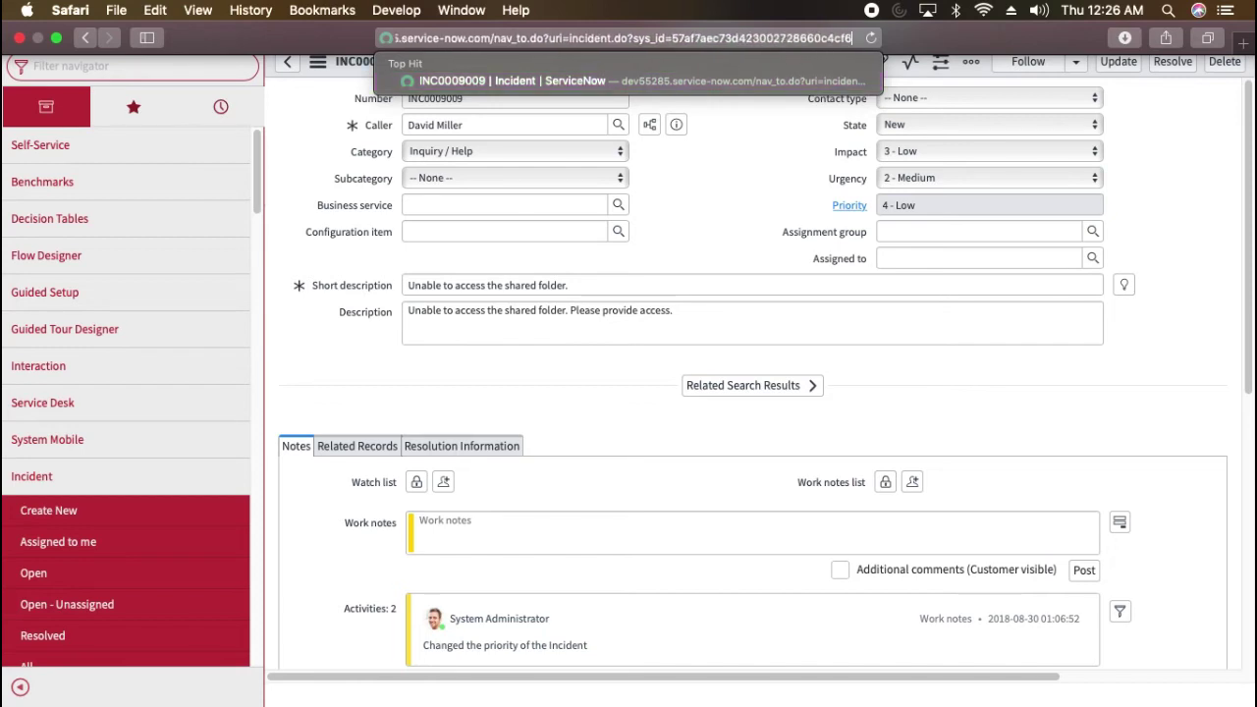
pyautogui.press('BackSpace')
pyautogui.press('BackSpace')
pyautogui.press('BackSpace')
pyautogui.press('BackSpace')
pyautogui.press('BackSpace')
pyautogui.press('BackSpace')
pyautogui.press('BackSpace')
pyautogui.press('BackSpace')
pyautogui.press('BackSpace')
pyautogui.press('BackSpace')
pyautogui.press('BackSpace')
pyautogui.press('BackSpace')
pyautogui.press('BackSpace')
pyautogui.press('BackSpace')
pyautogui.press('BackSpace')
pyautogui.press('BackSpace')
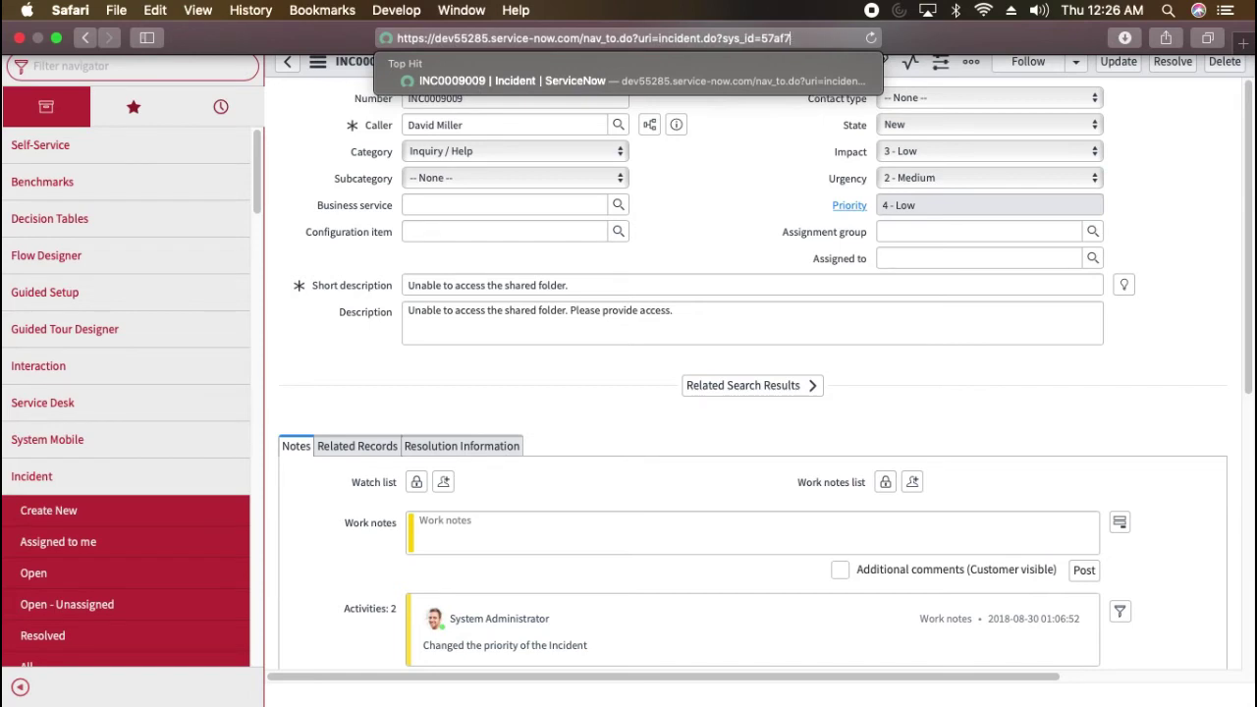
pyautogui.write('-1')
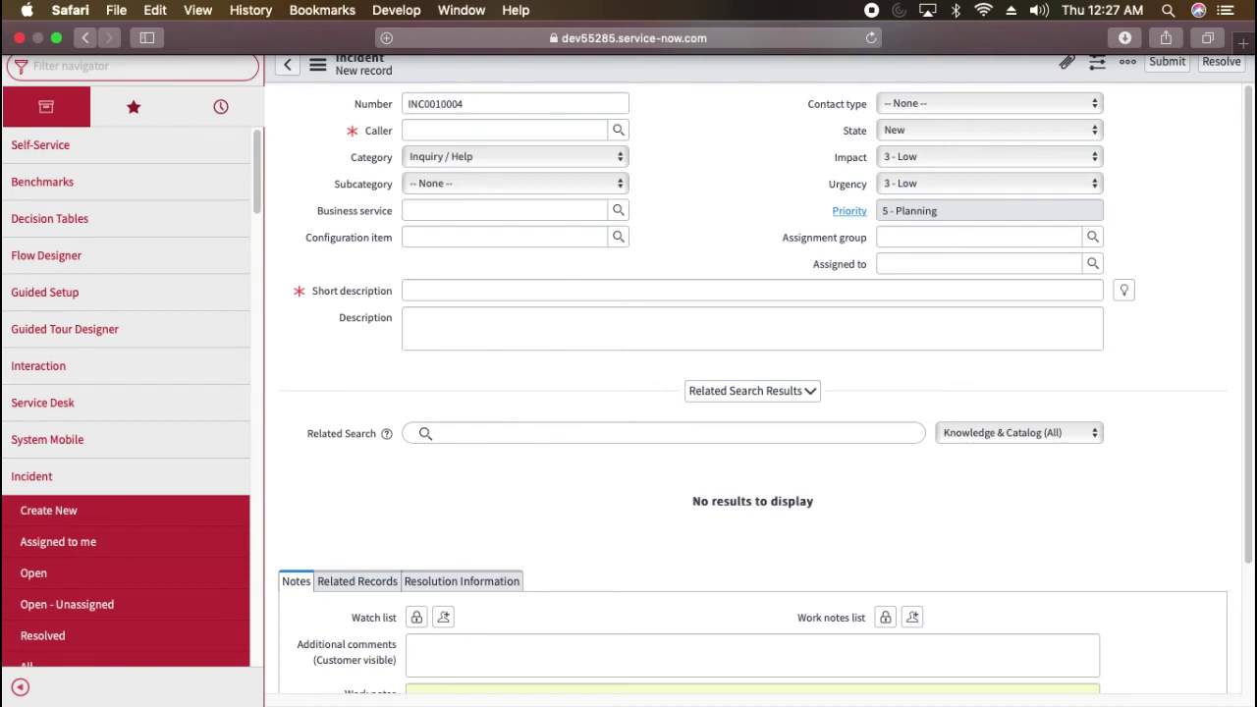
# Cut the new incident form's page address back to nav_to.do?uri=, removing the incident.do path and the sys_id of -1
pyautogui.click(725, 39)
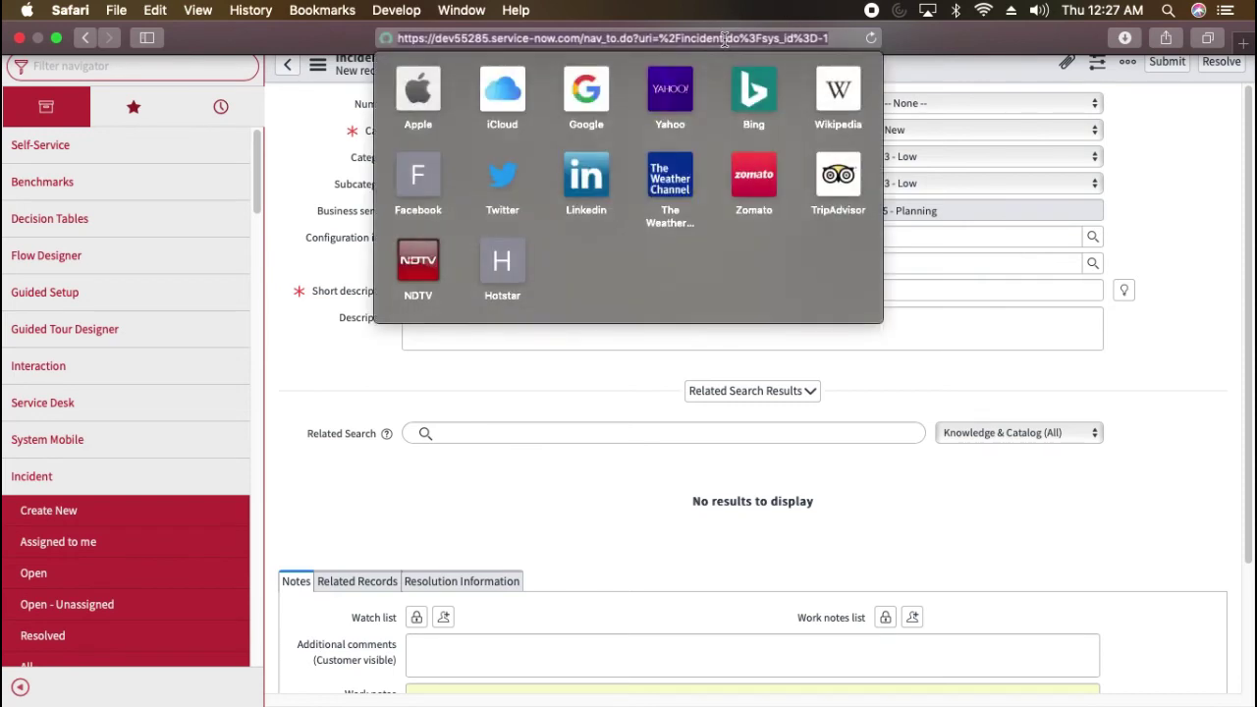
pyautogui.press('Right')
pyautogui.press('BackSpace')
pyautogui.press('BackSpace')
pyautogui.press('BackSpace')
pyautogui.press('BackSpace')
pyautogui.press('BackSpace')
pyautogui.press('BackSpace')
pyautogui.press('BackSpace')
pyautogui.press('BackSpace')
pyautogui.press('BackSpace')
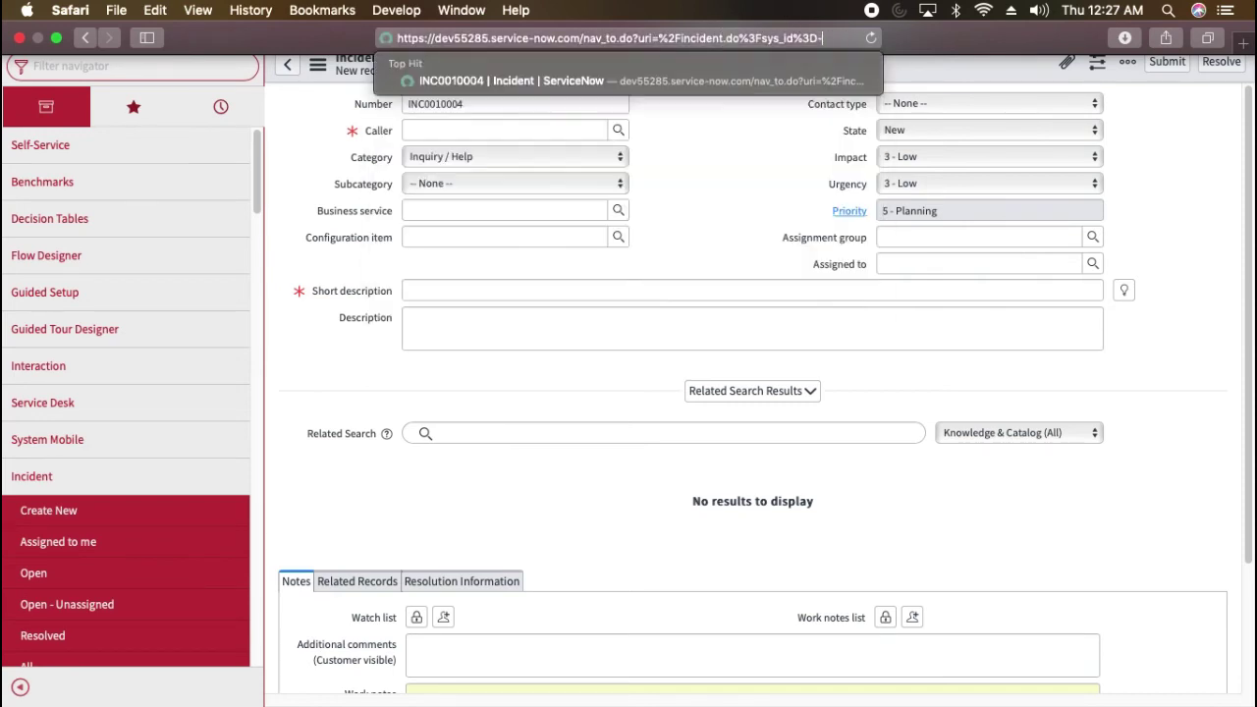
pyautogui.press('BackSpace')
pyautogui.press('BackSpace')
pyautogui.press('BackSpace')
pyautogui.press('BackSpace')
pyautogui.press('BackSpace')
pyautogui.press('BackSpace')
pyautogui.press('BackSpace')
pyautogui.press('BackSpace')
pyautogui.press('BackSpace')
pyautogui.press('BackSpace')
pyautogui.press('BackSpace')
pyautogui.press('BackSpace')
pyautogui.press('BackSpace')
pyautogui.press('BackSpace')
pyautogui.press('BackSpace')
pyautogui.press('BackSpace')
pyautogui.press('BackSpace')
pyautogui.press('BackSpace')
pyautogui.press('BackSpace')
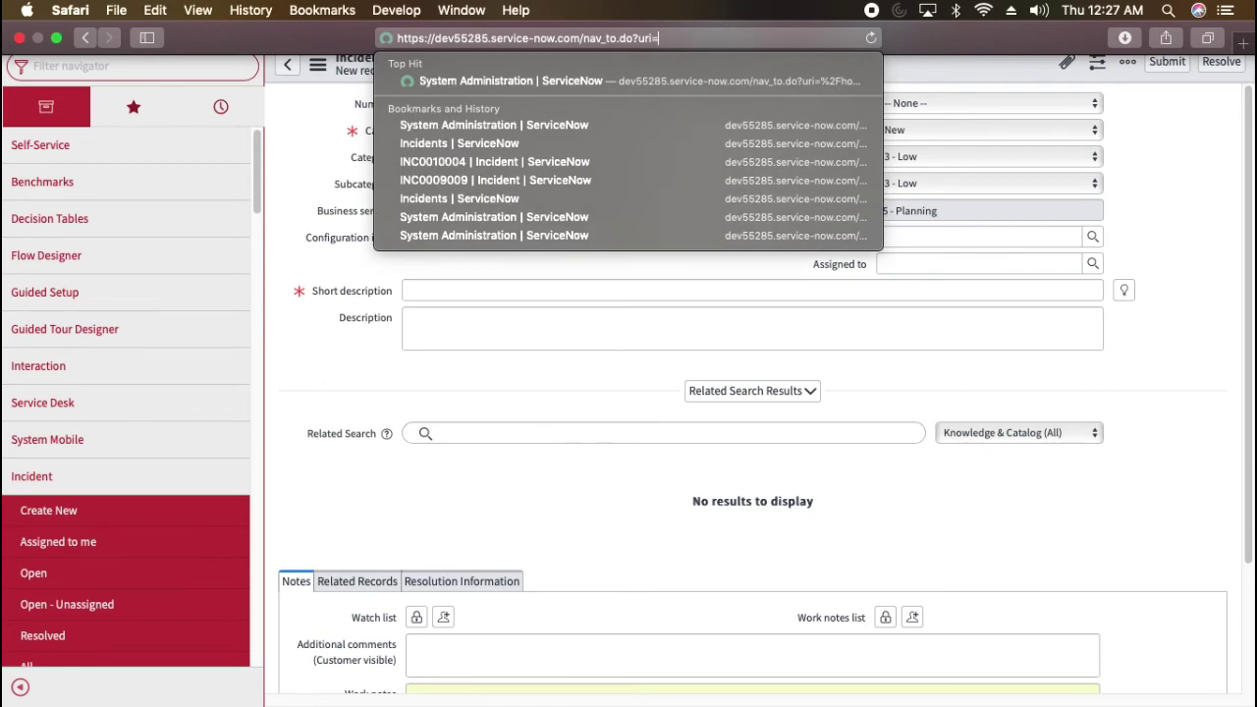
# Complete the page address with incident_list.do and load the list of all incidents
pyautogui.write('incident')
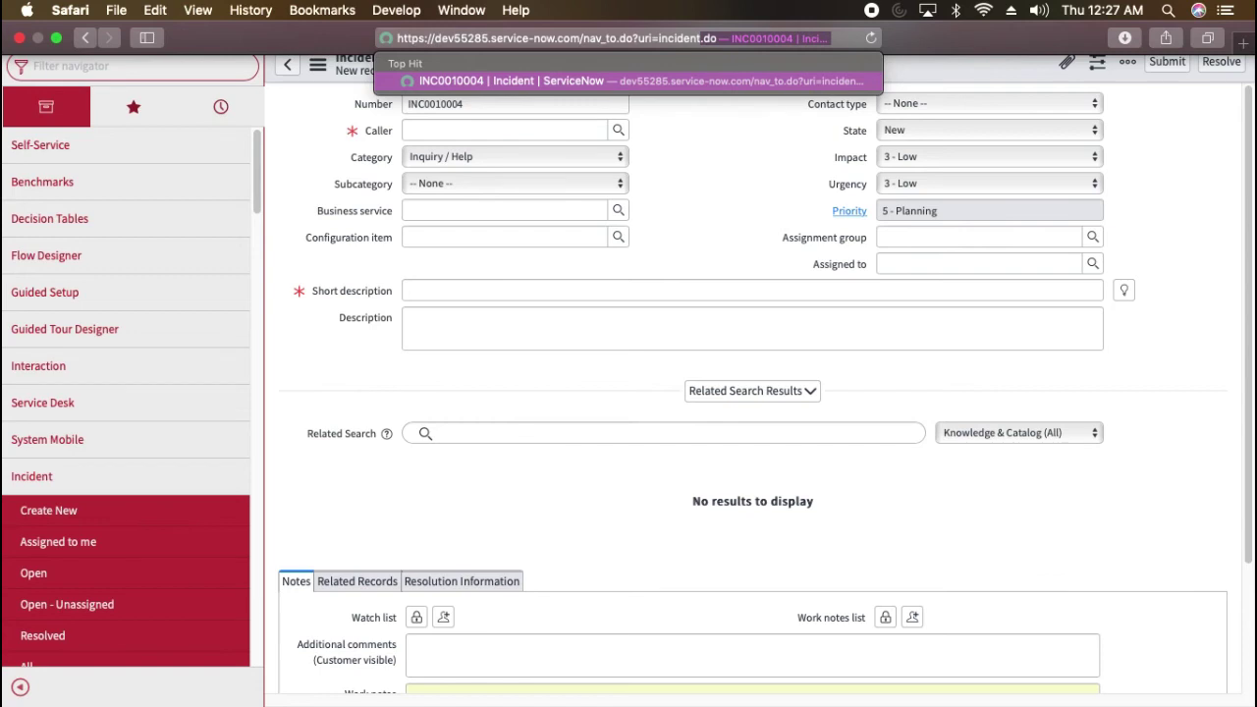
pyautogui.write('_list')
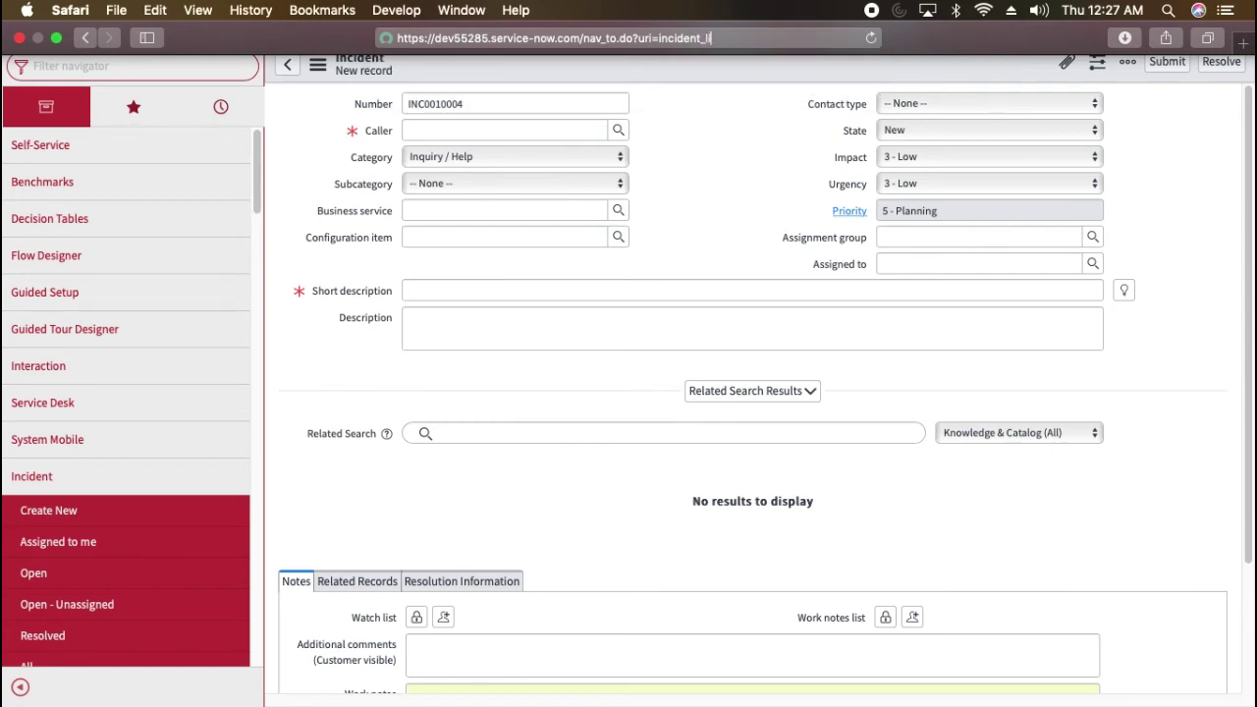
pyautogui.write('.do')
pyautogui.press('Return')
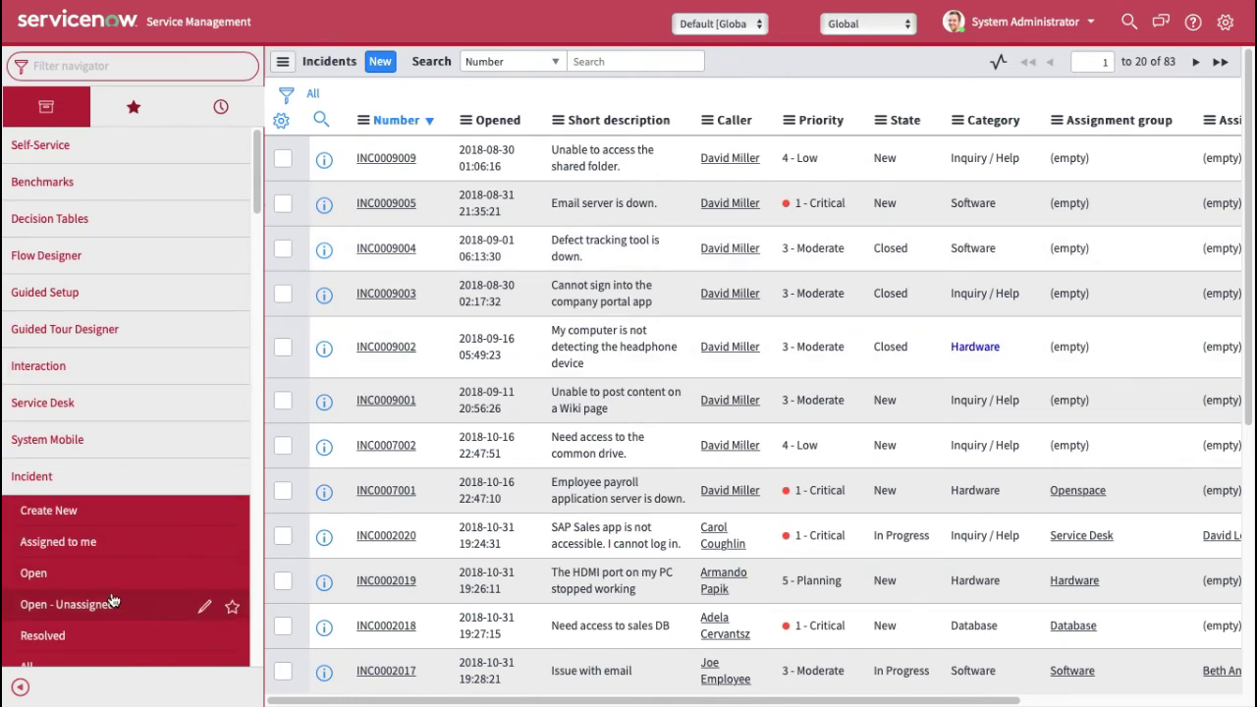
# Open the list of open incidents and bring up its full page address
pyautogui.click(40, 580)
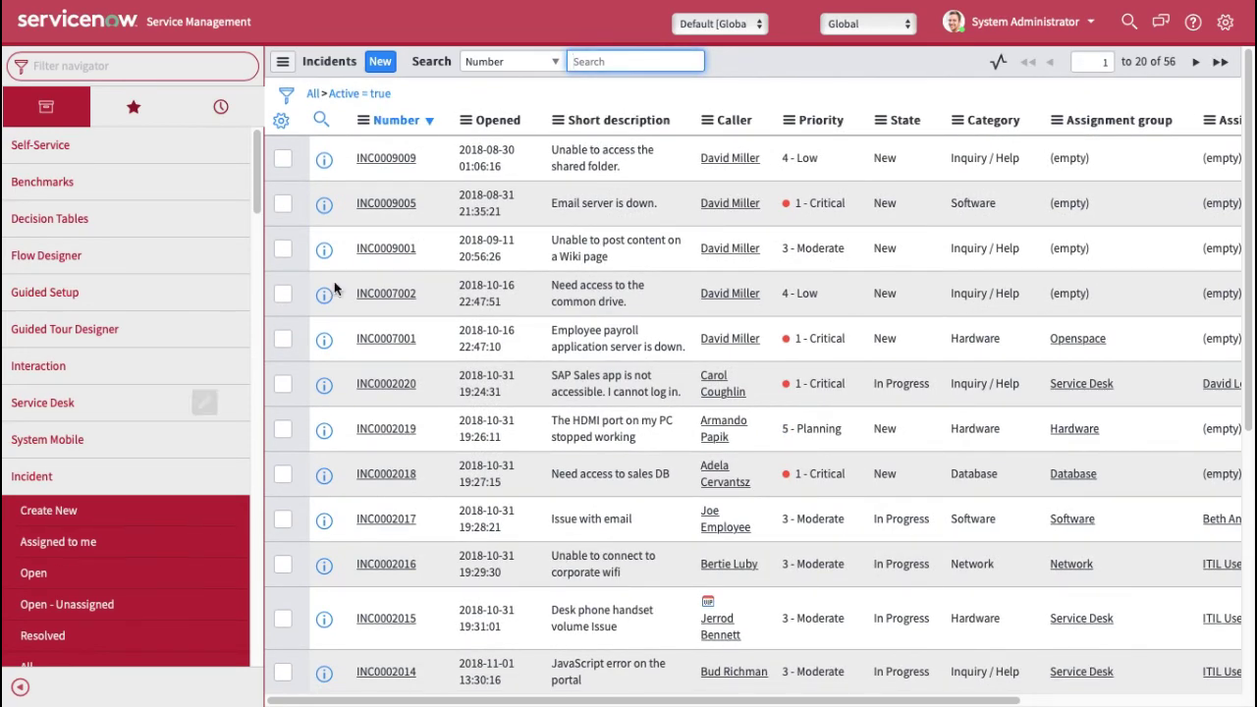
pyautogui.moveTo(614, 8)
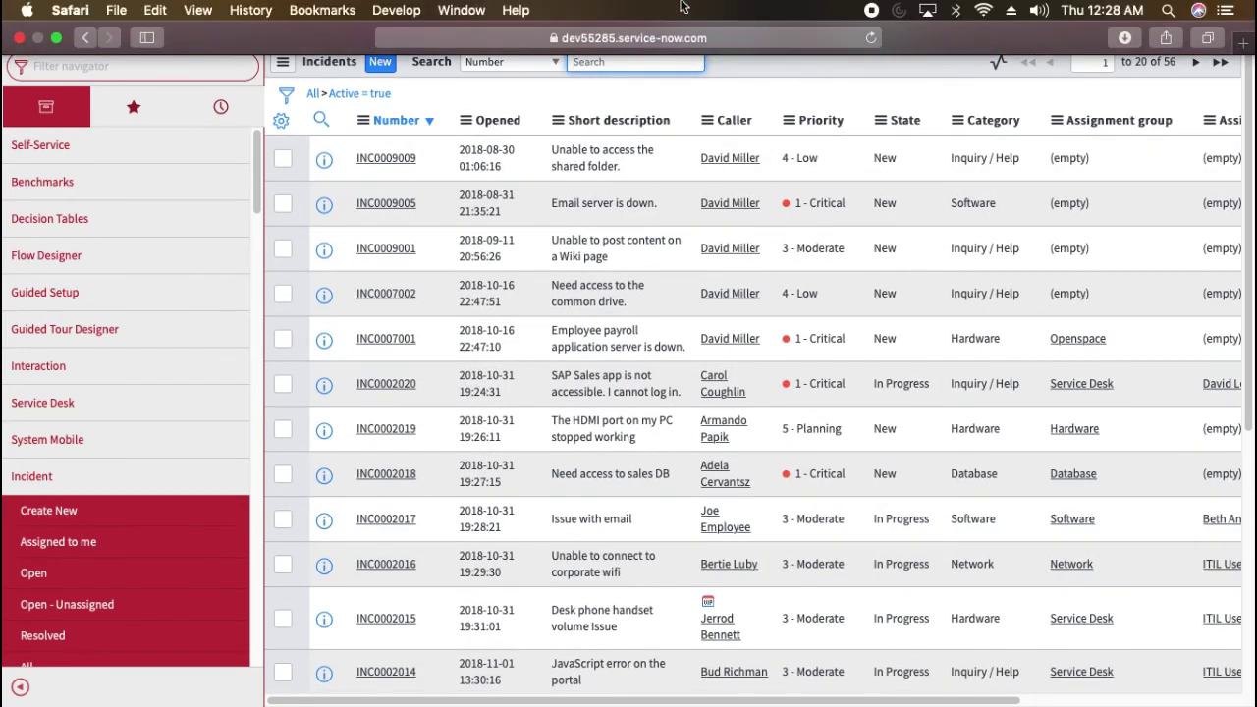
pyautogui.click(615, 39)
pyautogui.press('Right')
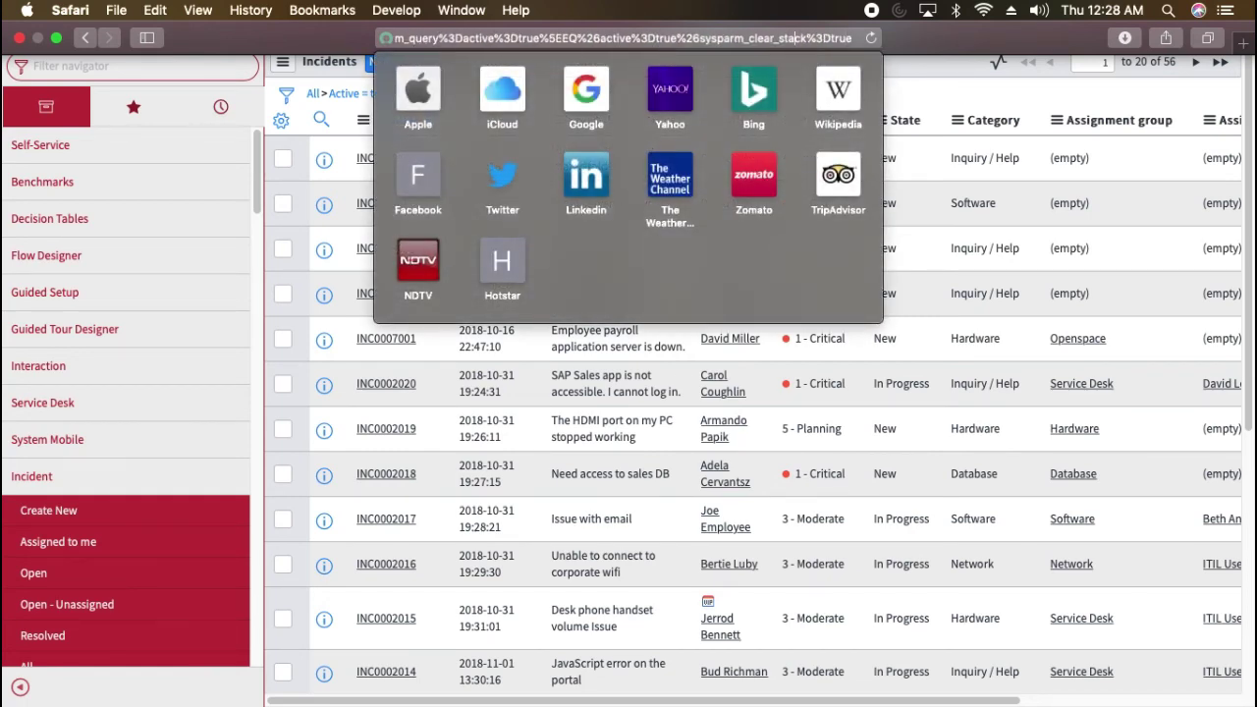
# Examine the sysparm_query, active=true and sysparm_clear_stack portions of the open incidents list's page address
pyautogui.press('Left')
pyautogui.press('Left')
pyautogui.press('Left')
pyautogui.press('Left')
pyautogui.press('Left')
pyautogui.press('Left')
pyautogui.press('Left')
pyautogui.press('Left')
pyautogui.press('Left')
pyautogui.press('Left')
pyautogui.press('Left')
pyautogui.press('Left')
pyautogui.press('Left')
pyautogui.press('Left')
pyautogui.press('Left')
pyautogui.press('Left')
pyautogui.press('Left')
pyautogui.press('Left')
pyautogui.press('Left')
pyautogui.press('Left')
pyautogui.press('Left')
pyautogui.press('Left')
pyautogui.press('Left')
pyautogui.press('Left')
pyautogui.press('Left')
pyautogui.press('Left')
pyautogui.press('Left')
pyautogui.press('Left')
pyautogui.press('Left')
pyautogui.press('Left')
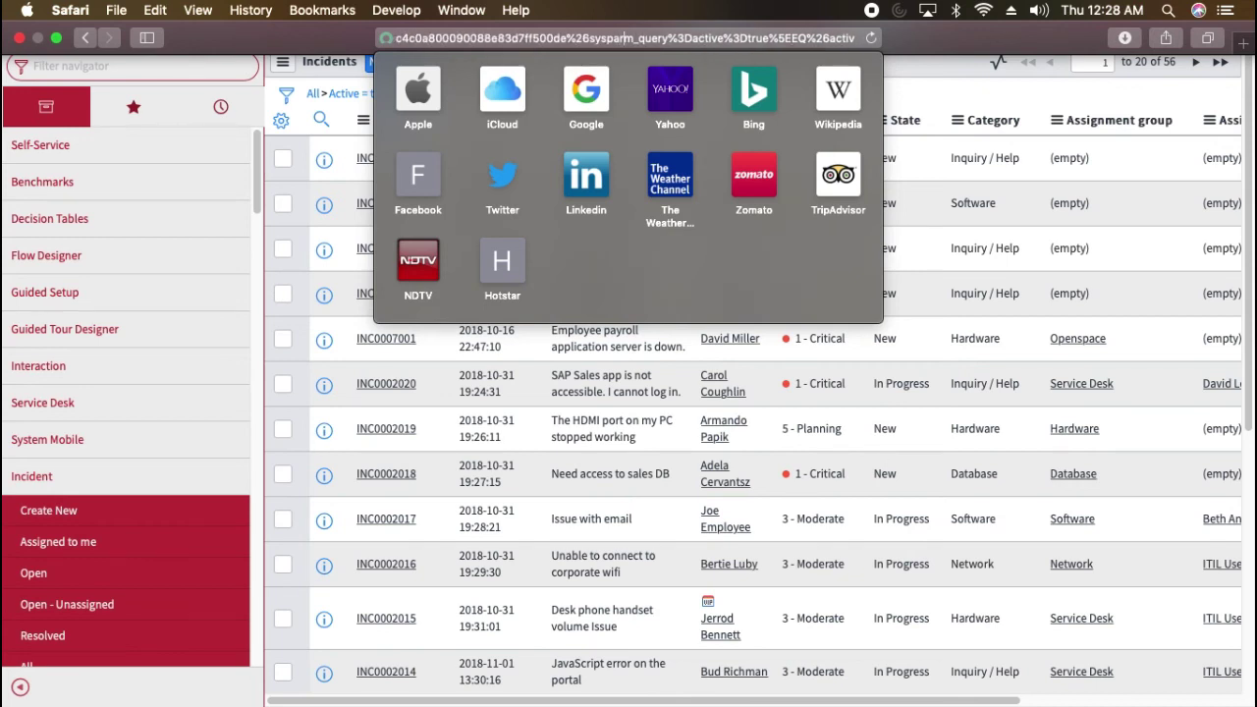
pyautogui.press('Right')
pyautogui.press('Right')
pyautogui.press('Right')
pyautogui.press('Right')
pyautogui.press('Left')
pyautogui.press('Right')
pyautogui.press('Right')
pyautogui.press('Right')
pyautogui.press('Right')
pyautogui.press('Right')
pyautogui.press('Right')
pyautogui.press('Right')
pyautogui.press('Right')
pyautogui.press('Right')
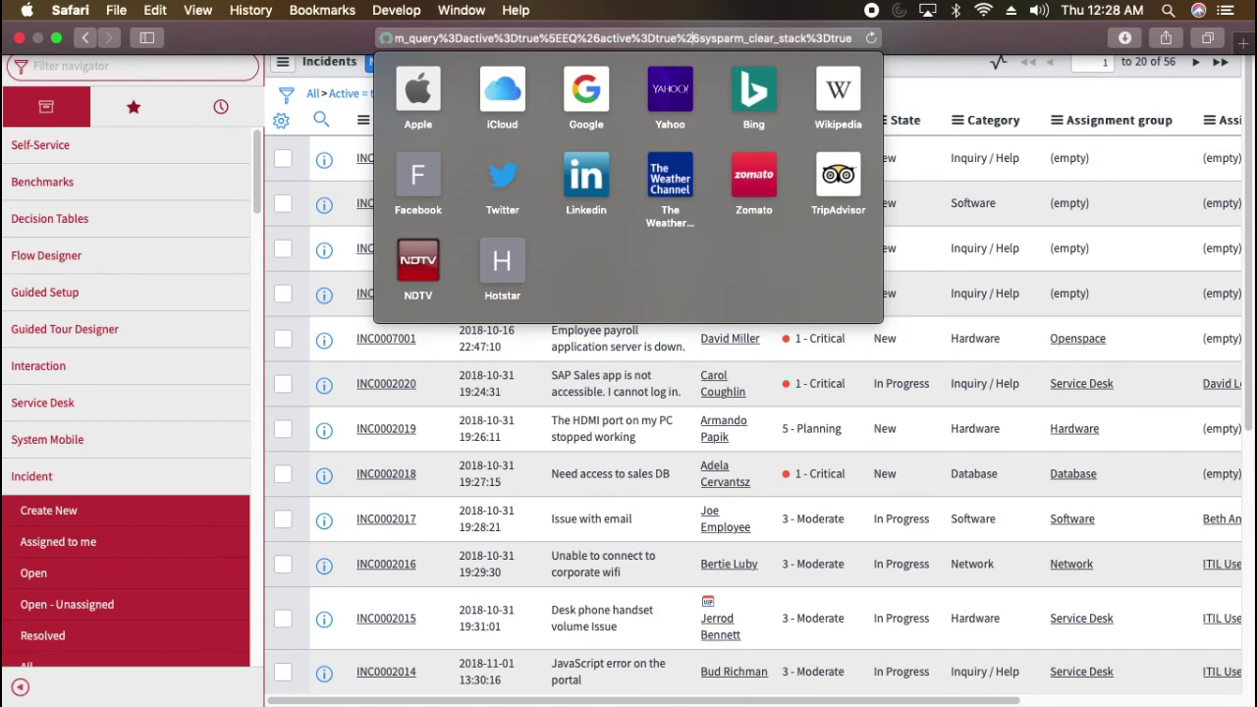
pyautogui.press('Right')
pyautogui.press('Right')
pyautogui.press('Right')
pyautogui.press('Right')
pyautogui.press('Right')
pyautogui.press('Right')
pyautogui.click(934, 67)
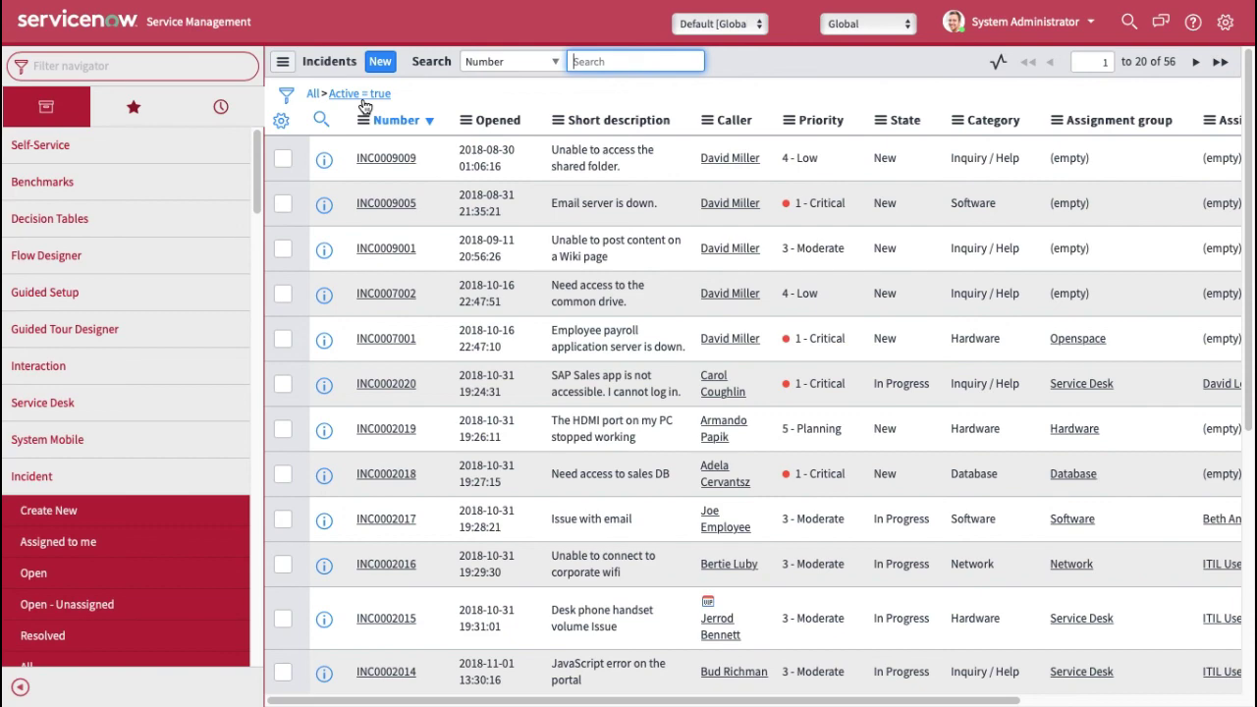
# Filter the active incident list to the records matching the caller of INC0009009
pyautogui.scroll(-1, 692, 179)
pyautogui.scroll(1, 731, 201)
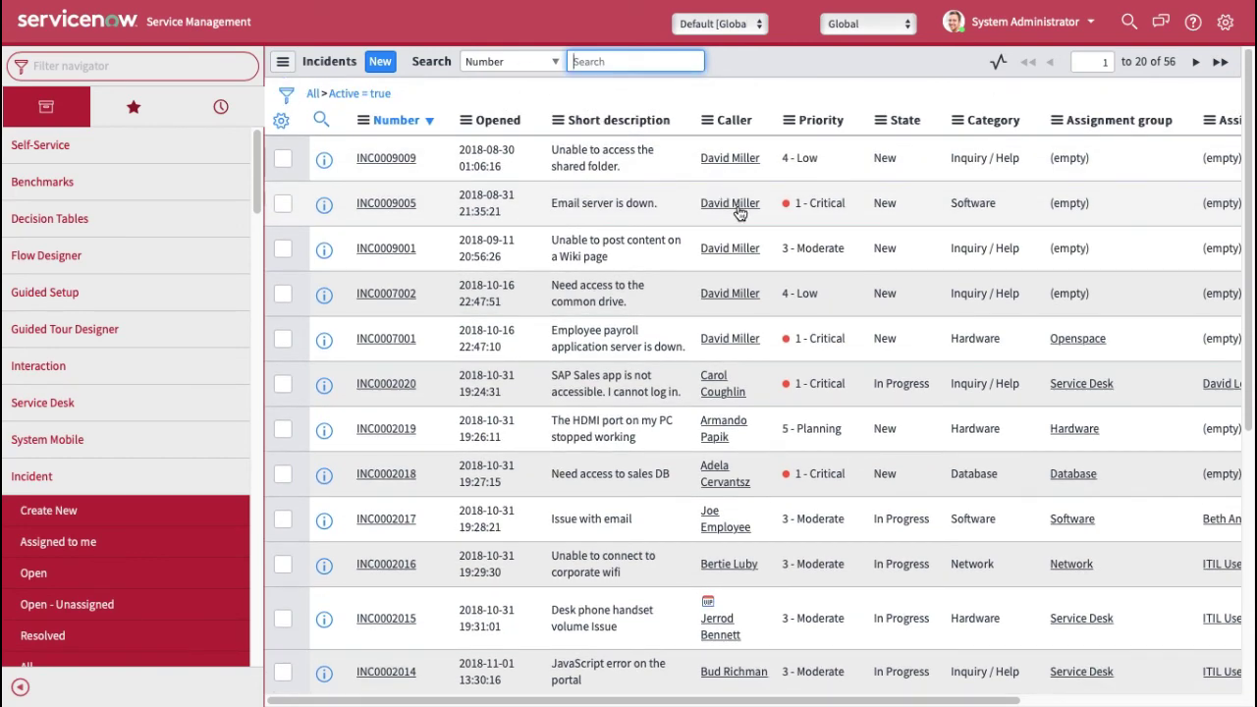
pyautogui.rightClick(716, 160)
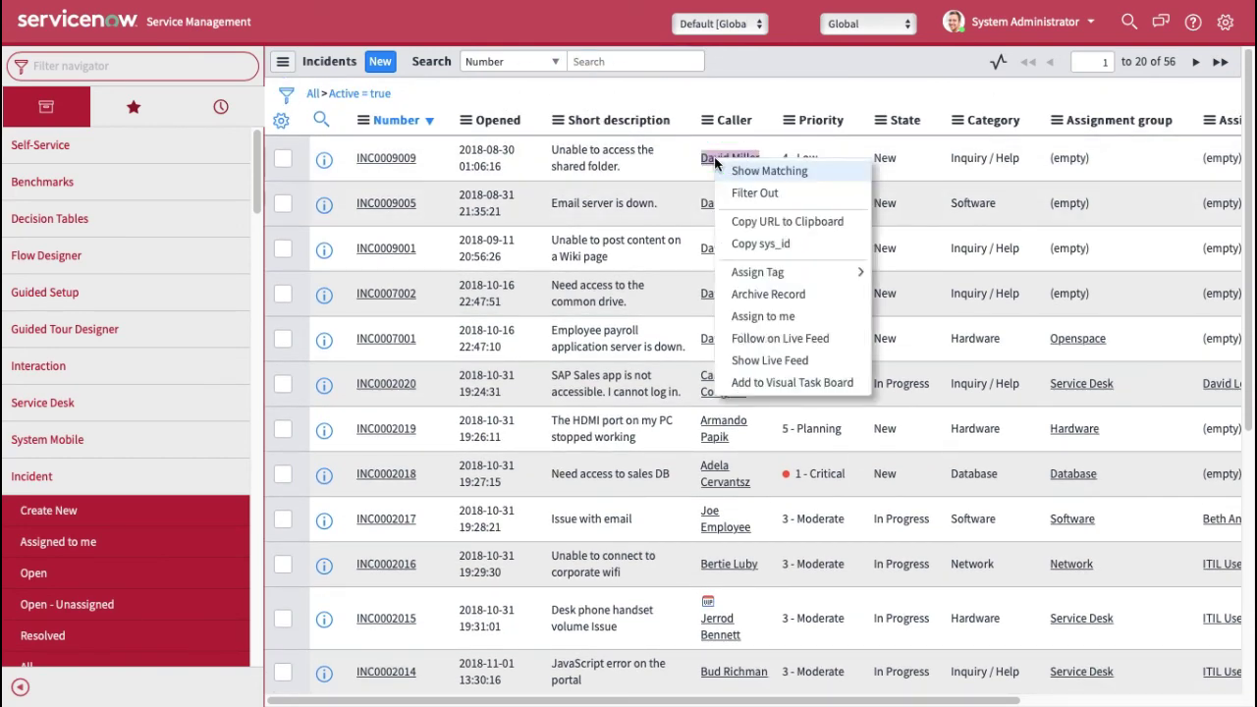
pyautogui.click(763, 173)
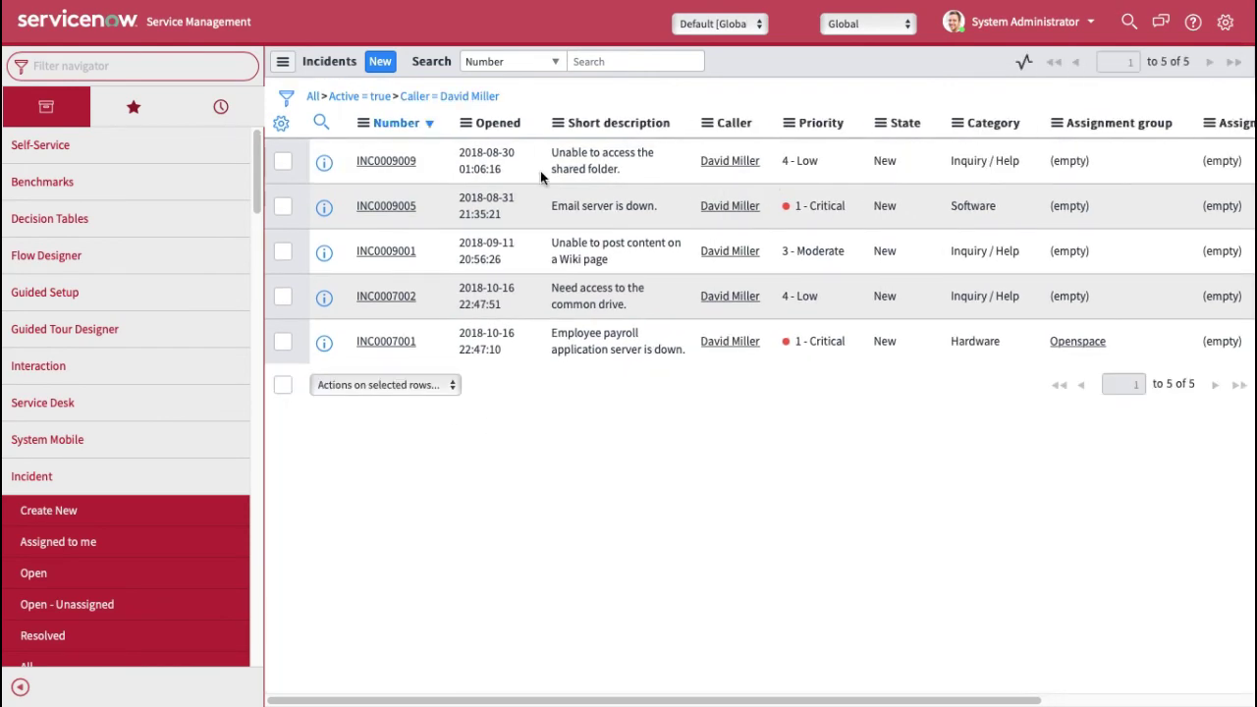
# In the filtered list's page address, replace the encoded separator %255E between the active=true and caller_id conditions with ^
pyautogui.click(678, 37)
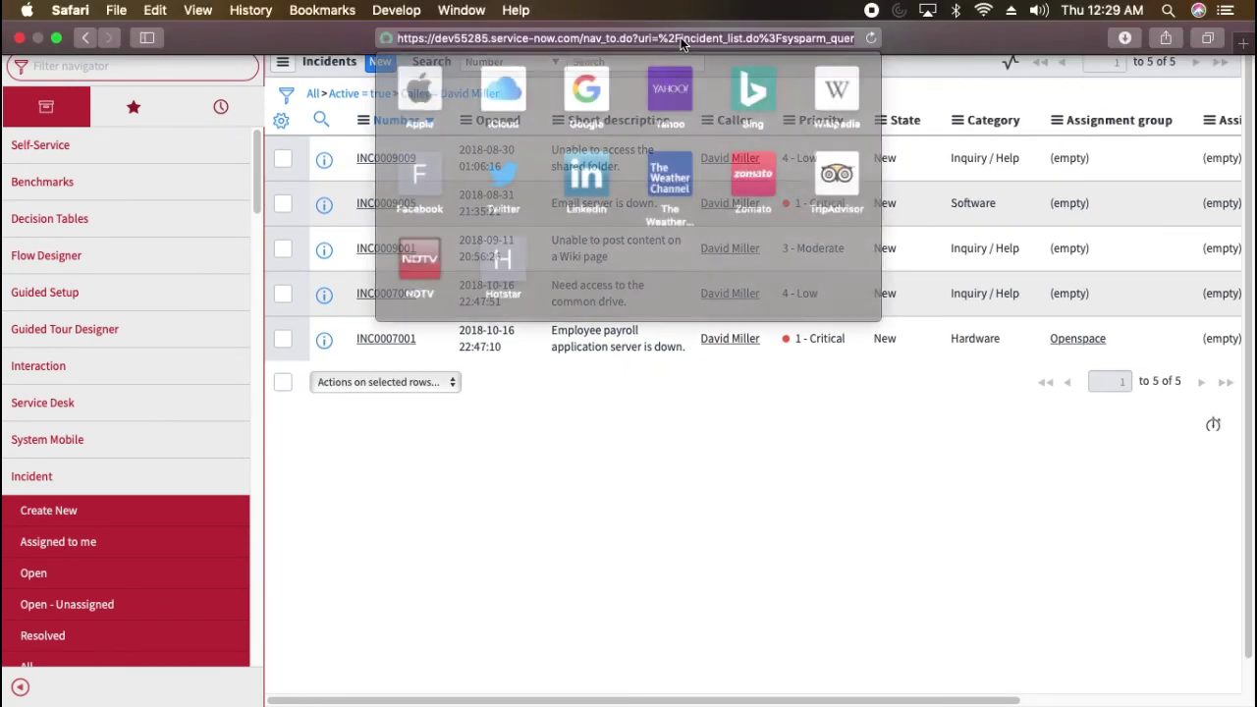
pyautogui.press('Right')
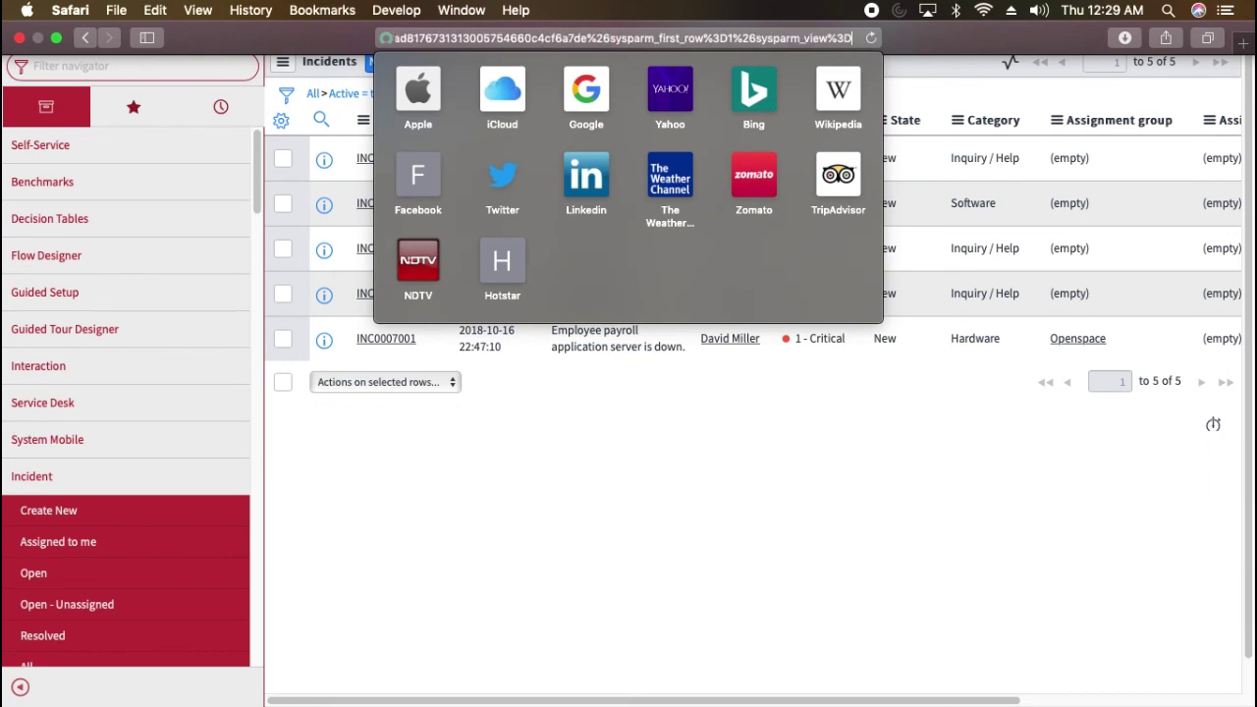
pyautogui.press('Left')
pyautogui.press('Left')
pyautogui.press('Left')
pyautogui.press('Left')
pyautogui.press('Left')
pyautogui.press('Left')
pyautogui.press('Left')
pyautogui.press('Left')
pyautogui.press('Left')
pyautogui.press('Left')
pyautogui.press('Left')
pyautogui.press('Left')
pyautogui.press('Left')
pyautogui.press('Left')
pyautogui.press('Left')
pyautogui.press('Left')
pyautogui.press('Left')
pyautogui.press('Left')
pyautogui.press('Left')
pyautogui.press('Left')
pyautogui.press('Left')
pyautogui.press('Left')
pyautogui.press('Left')
pyautogui.press('Left')
pyautogui.press('Left')
pyautogui.press('Left')
pyautogui.press('Left')
pyautogui.press('Left')
pyautogui.press('Left')
pyautogui.press('Left')
pyautogui.press('Left')
pyautogui.press('Left')
pyautogui.press('Left')
pyautogui.press('Left')
pyautogui.press('Left')
pyautogui.press('Left')
pyautogui.press('Left')
pyautogui.press('Left')
pyautogui.press('Left')
pyautogui.press('Left')
pyautogui.press('Left')
pyautogui.press('Left')
pyautogui.press('Left')
pyautogui.press('Left')
pyautogui.press('Left')
pyautogui.press('Left')
pyautogui.press('Left')
pyautogui.press('Left')
pyautogui.press('Left')
pyautogui.press('Left')
pyautogui.press('Left')
pyautogui.press('Left')
pyautogui.press('Left')
pyautogui.press('Left')
pyautogui.press('Left')
pyautogui.press('Left')
pyautogui.press('Left')
pyautogui.press('Left')
pyautogui.press('Left')
pyautogui.press('Left')
pyautogui.press('Left')
pyautogui.press('Left')
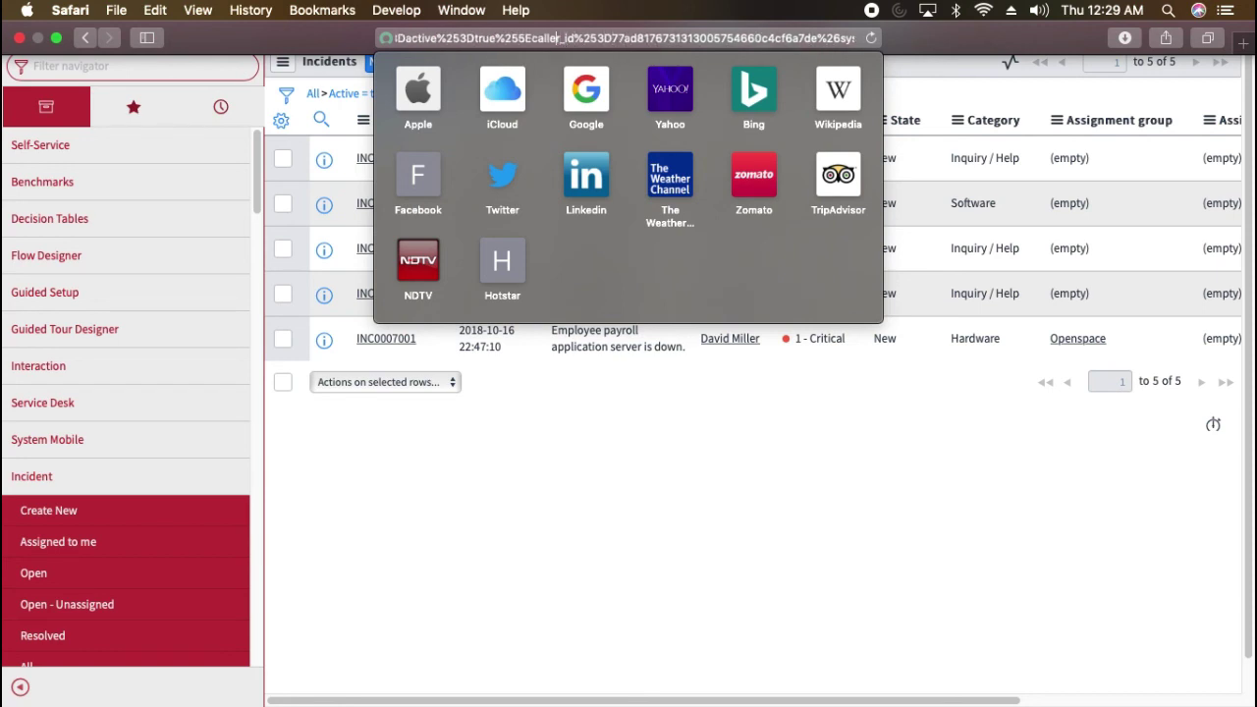
pyautogui.press('Left')
pyautogui.press('Left')
pyautogui.press('Left')
pyautogui.press('Left')
pyautogui.press('Right')
pyautogui.press('Right')
pyautogui.press('Right')
pyautogui.press('Right')
pyautogui.press('Right')
pyautogui.press('Left')
pyautogui.press('Left')
pyautogui.press('Left')
pyautogui.press('Left')
pyautogui.press('BackSpace')
pyautogui.press('BackSpace')
pyautogui.press('BackSpace')
pyautogui.press('BackSpace')
pyautogui.press('BackSpace')
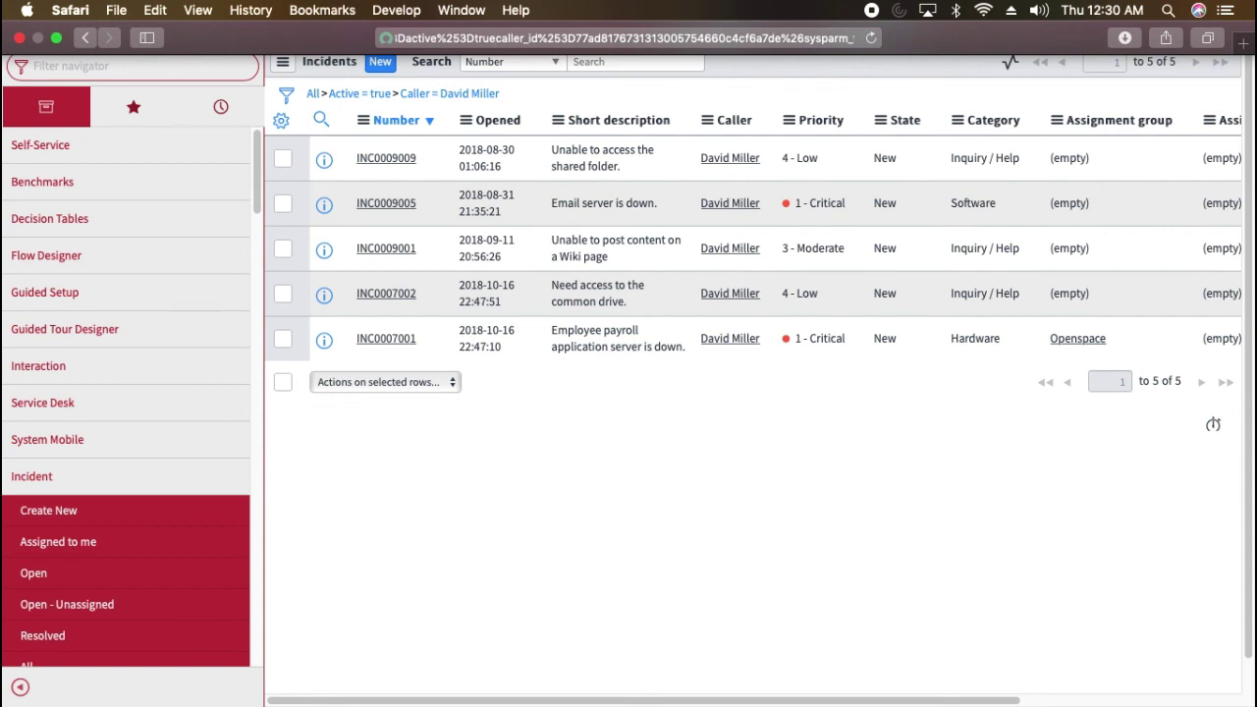
pyautogui.write('^')
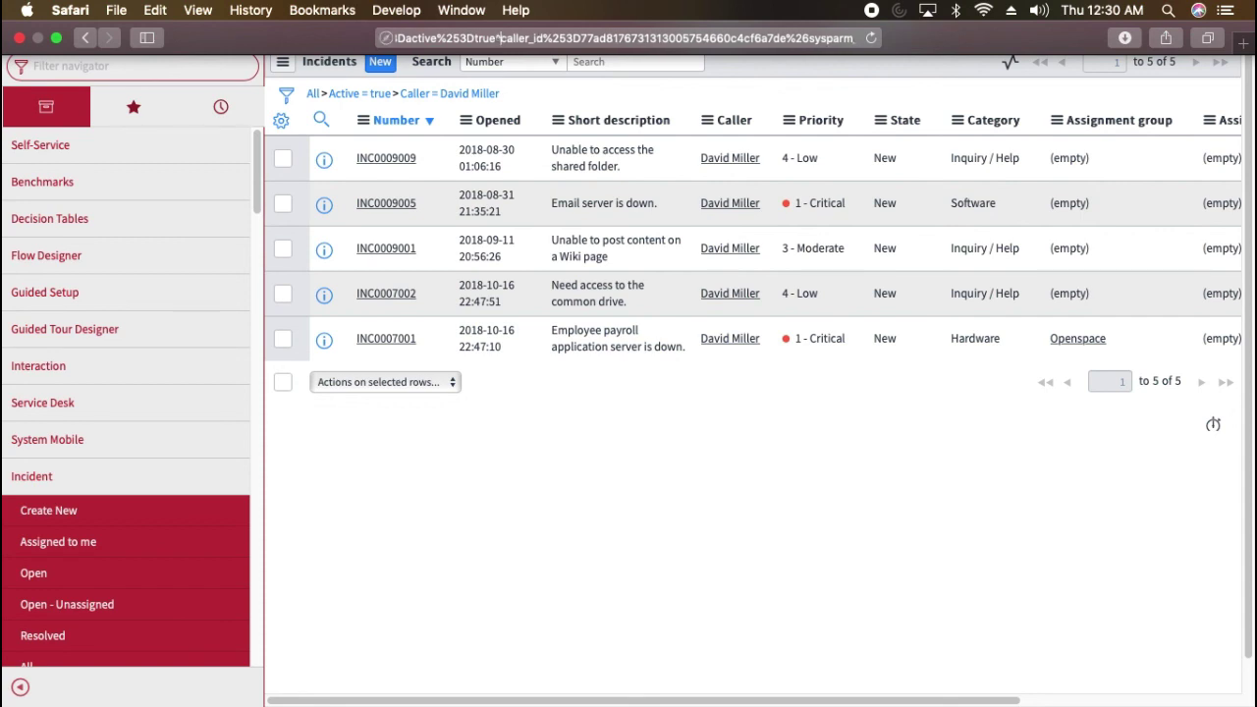